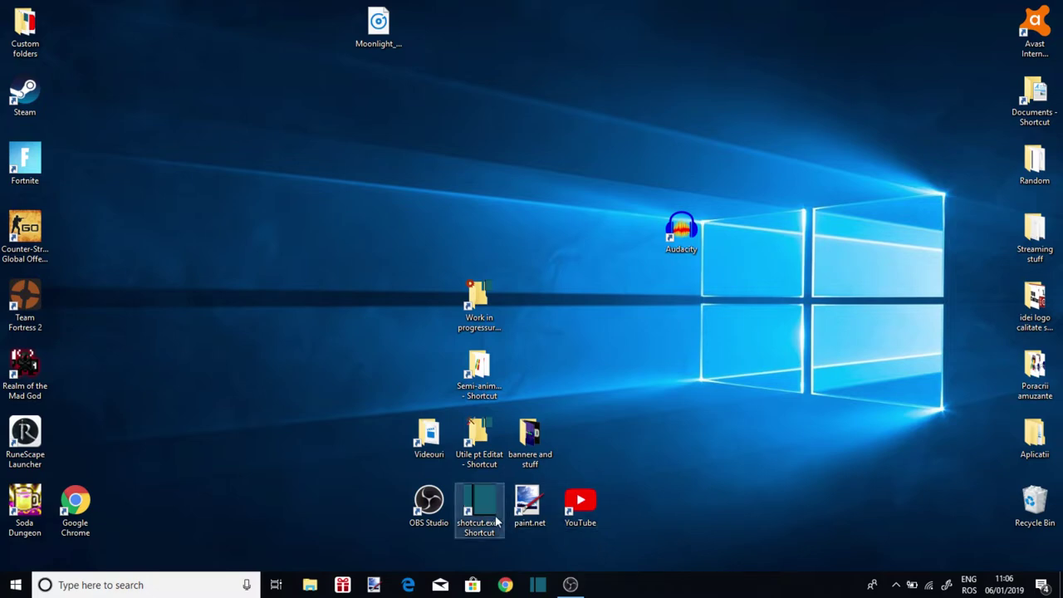
# Launch Shotcut, load Moonlight_Sonata_by_Beethoven.mp3 from the desktop into its player and maximise the window.
pyautogui.doubleClick(495, 516)
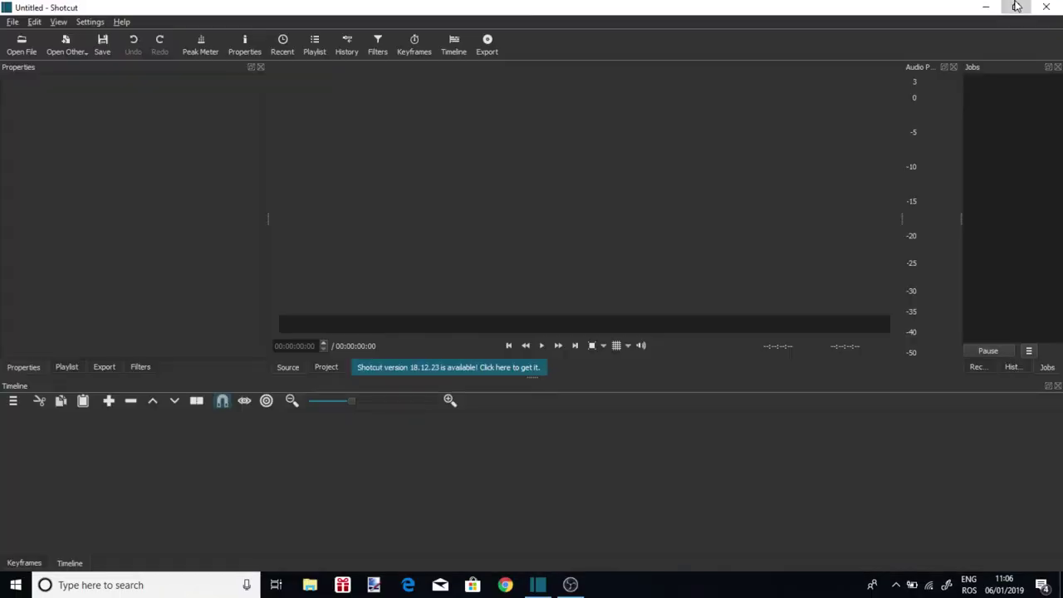
pyautogui.doubleClick(515, 21)
pyautogui.moveTo(378, 18); pyautogui.dragTo(696, 178)
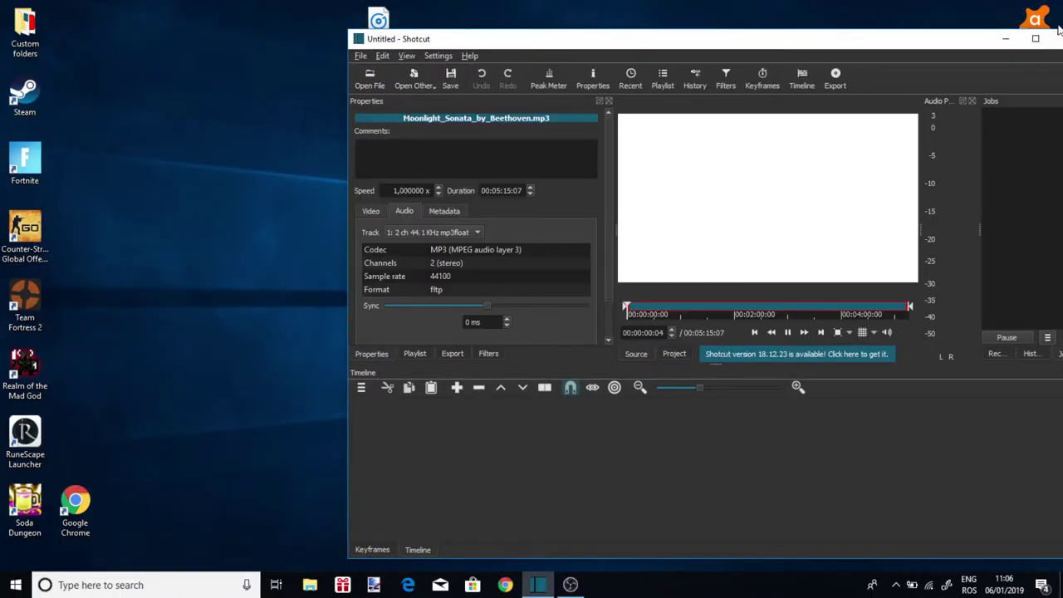
pyautogui.click(1034, 40)
# Add an audio track to the timeline and place the Moonlight Sonata clip at its start.
pyautogui.rightClick(335, 487)
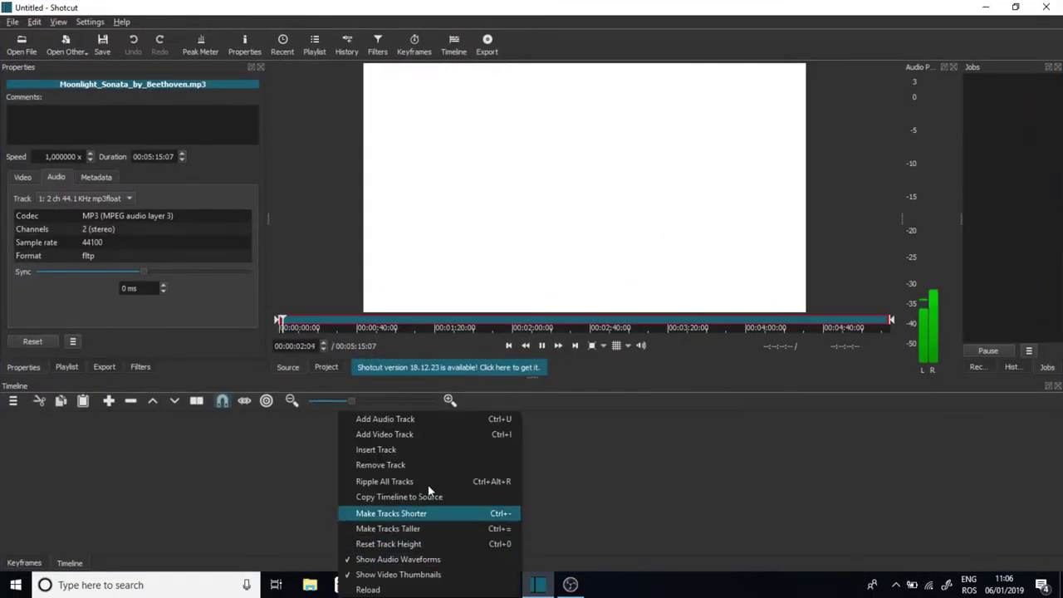
pyautogui.click(380, 418)
pyautogui.moveTo(441, 208); pyautogui.dragTo(105, 451)
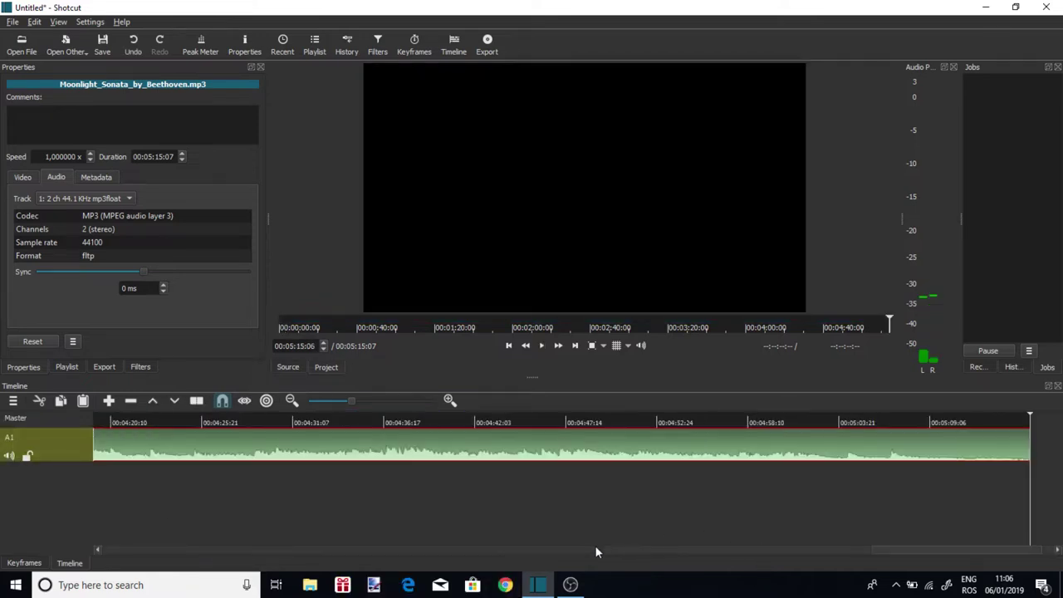
pyautogui.moveTo(889, 548); pyautogui.dragTo(48, 548)
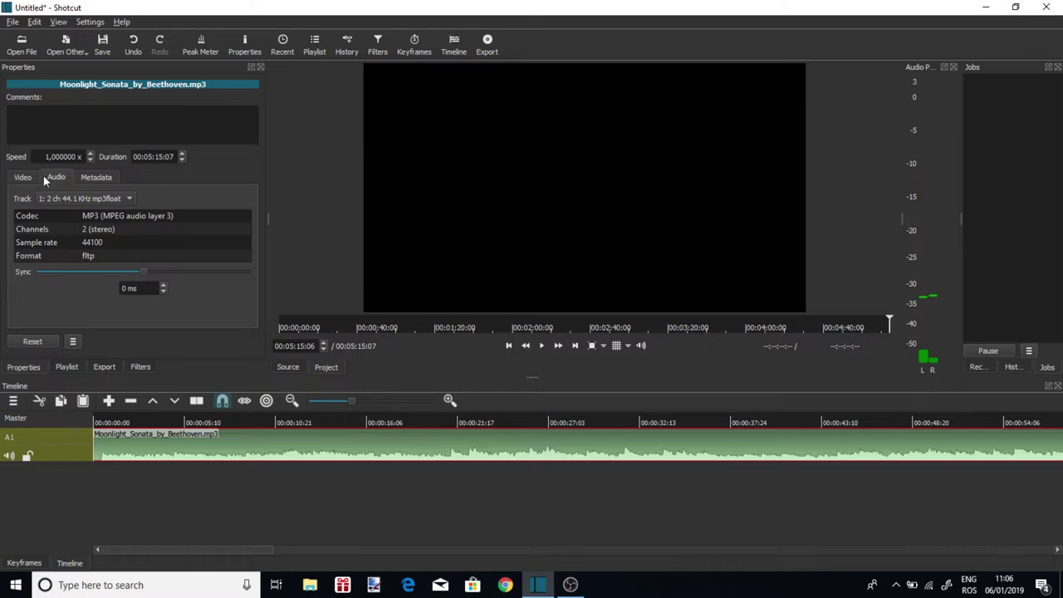
# Set the Moonlight Sonata clip's speed to 1.25x and apply it.
pyautogui.press('BackSpace')
pyautogui.press('BackSpace')
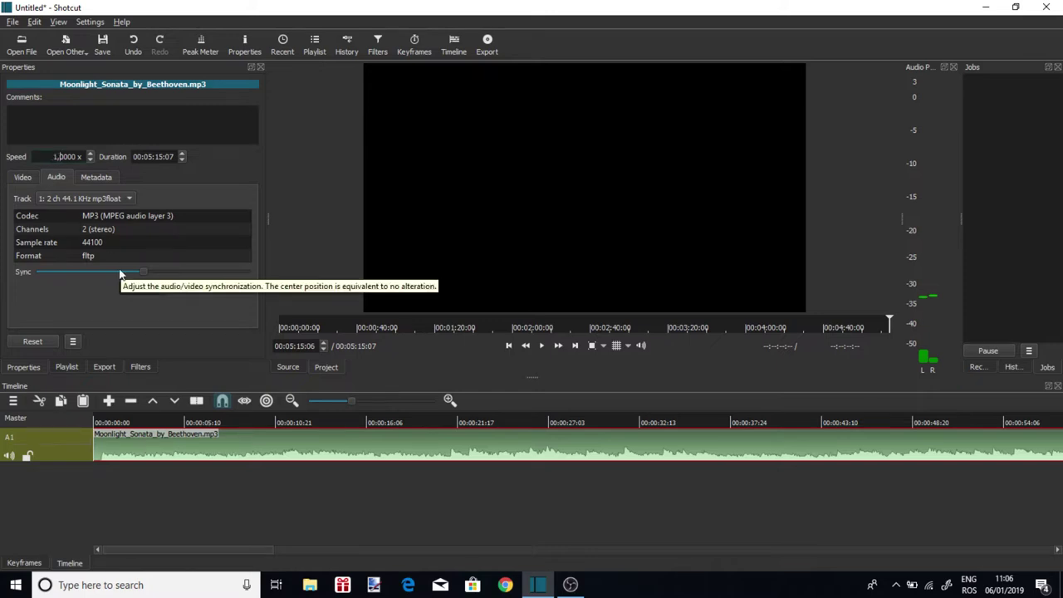
pyautogui.write('25')
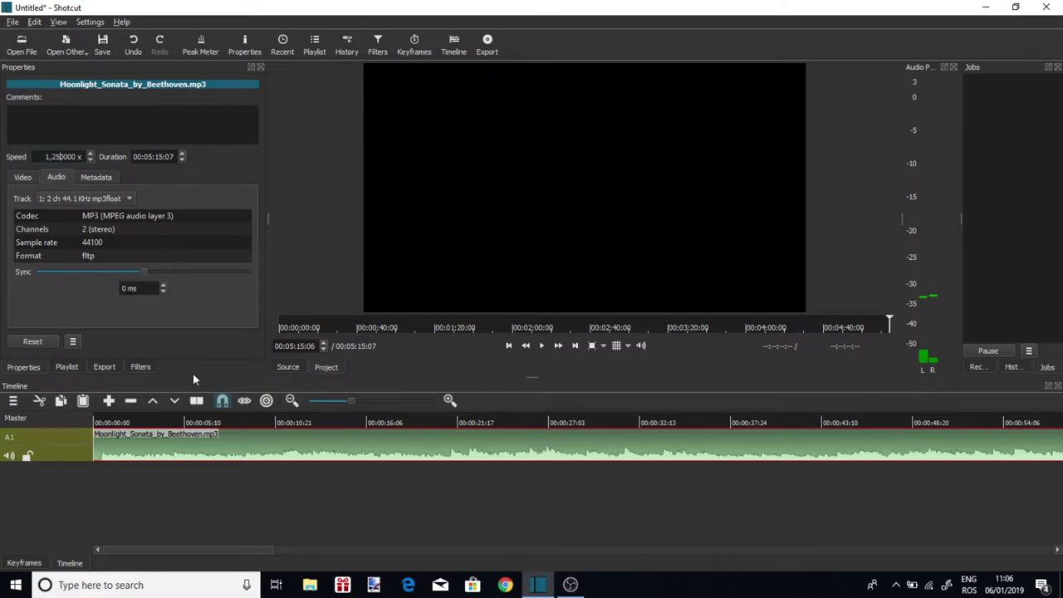
pyautogui.click(152, 454)
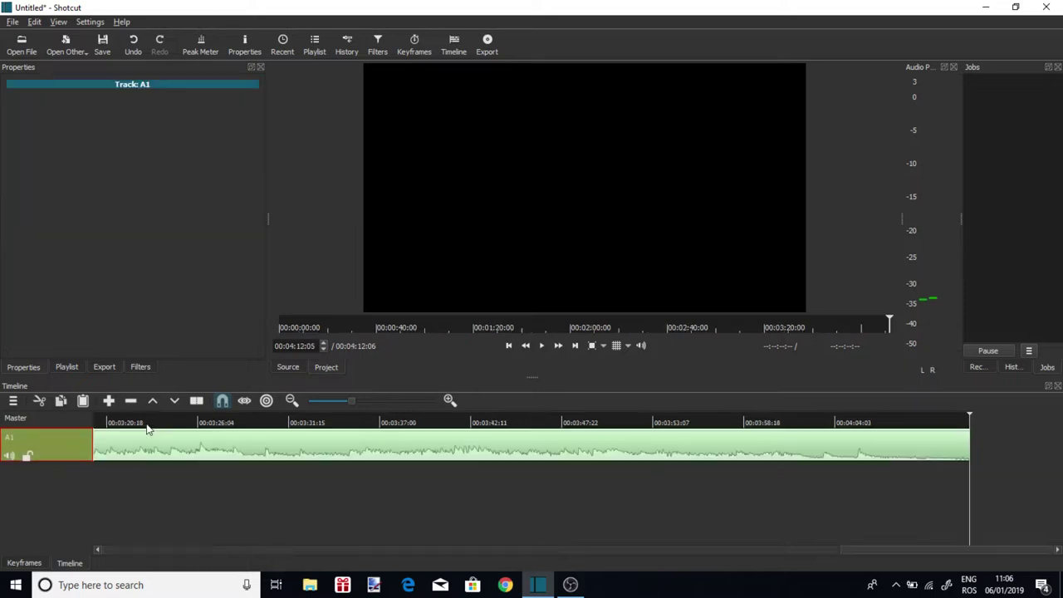
# Play the first seconds of the sped-up audio from the start of the timeline to check its sound.
pyautogui.hscroll(-5, 438, 498)
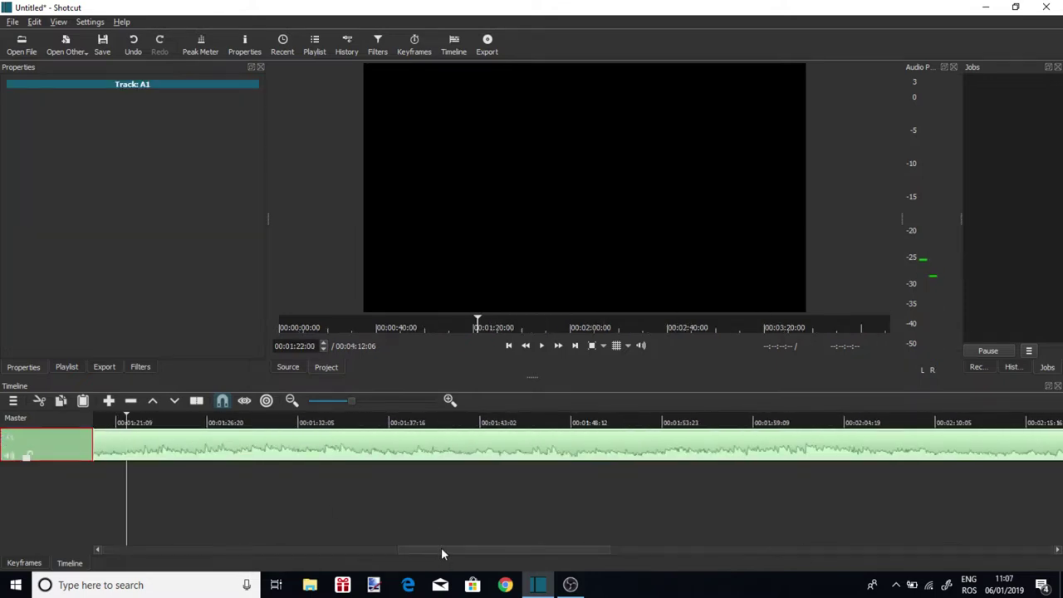
pyautogui.moveTo(441, 553); pyautogui.dragTo(98, 445)
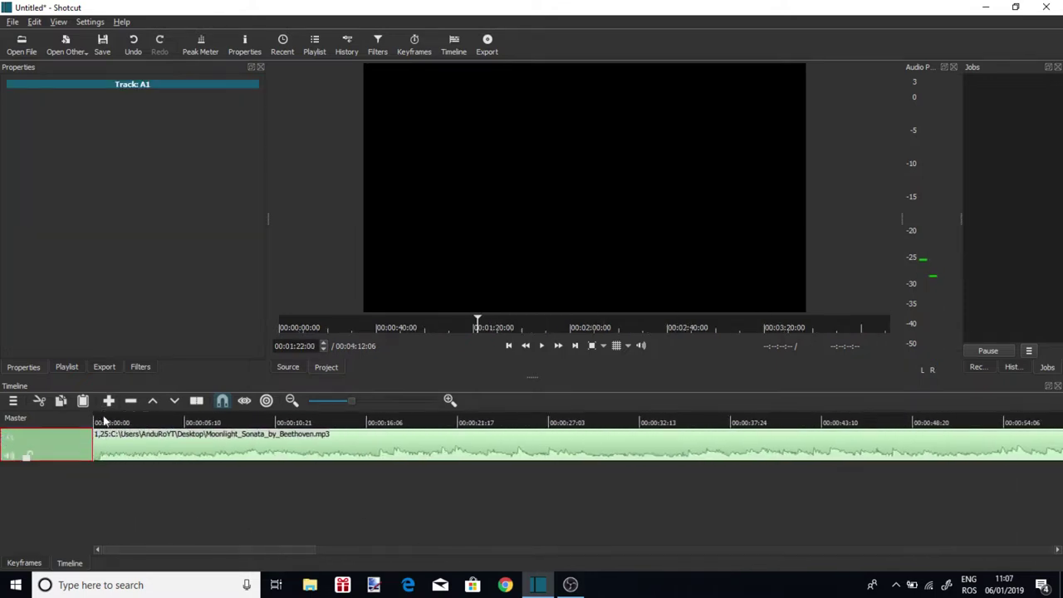
pyautogui.click(92, 420)
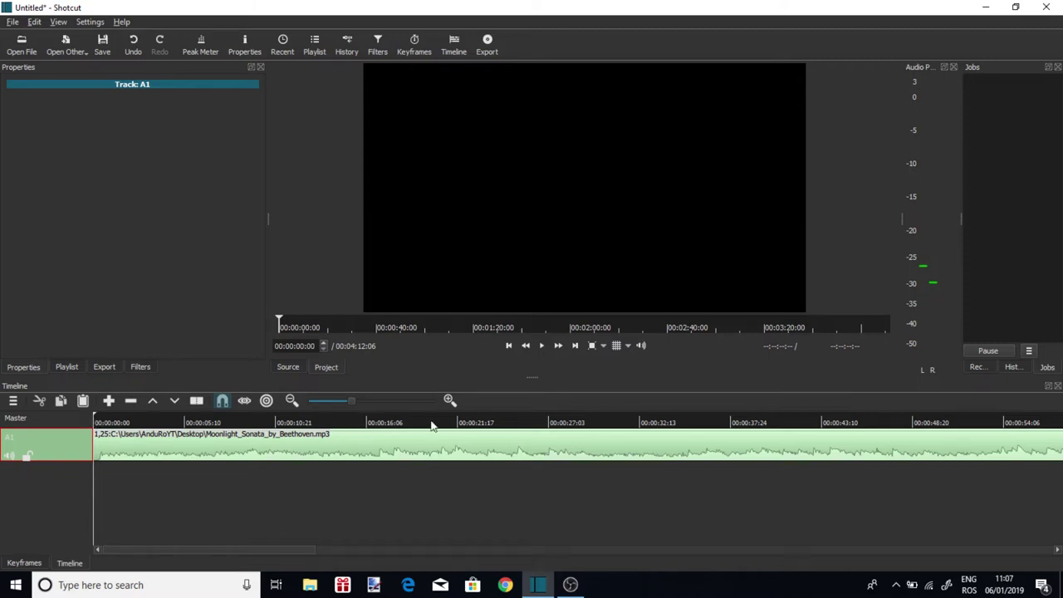
pyautogui.click(538, 350)
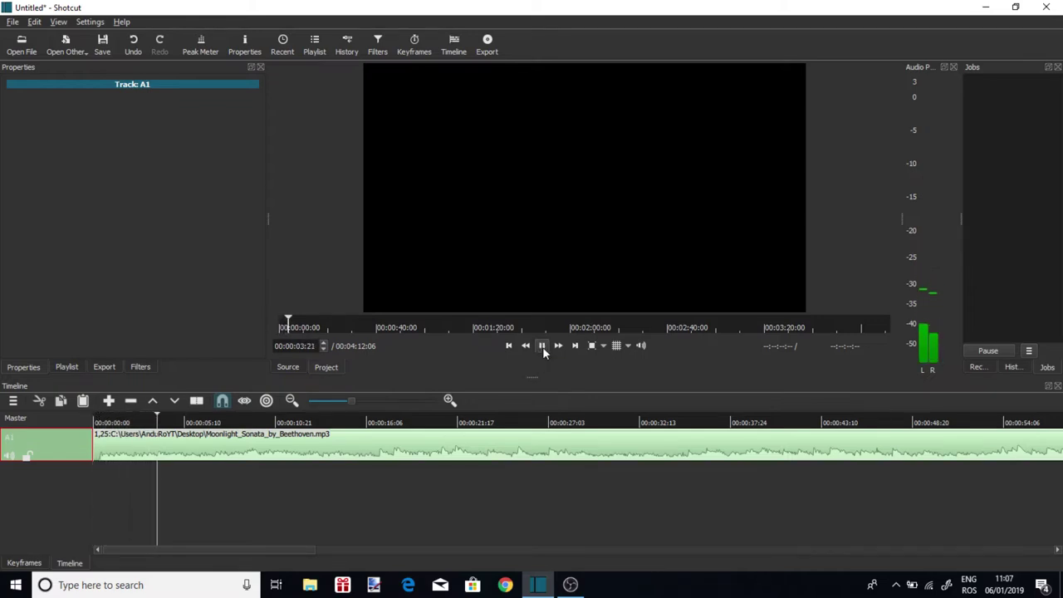
pyautogui.click(542, 346)
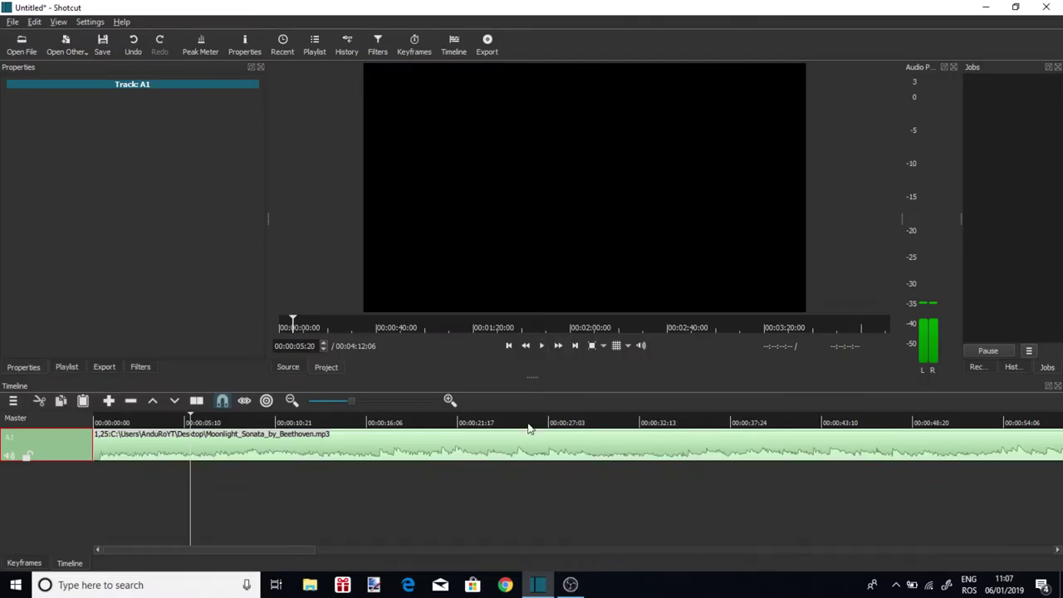
# Add a video track to the timeline and minimise the editor.
pyautogui.rightClick(463, 543)
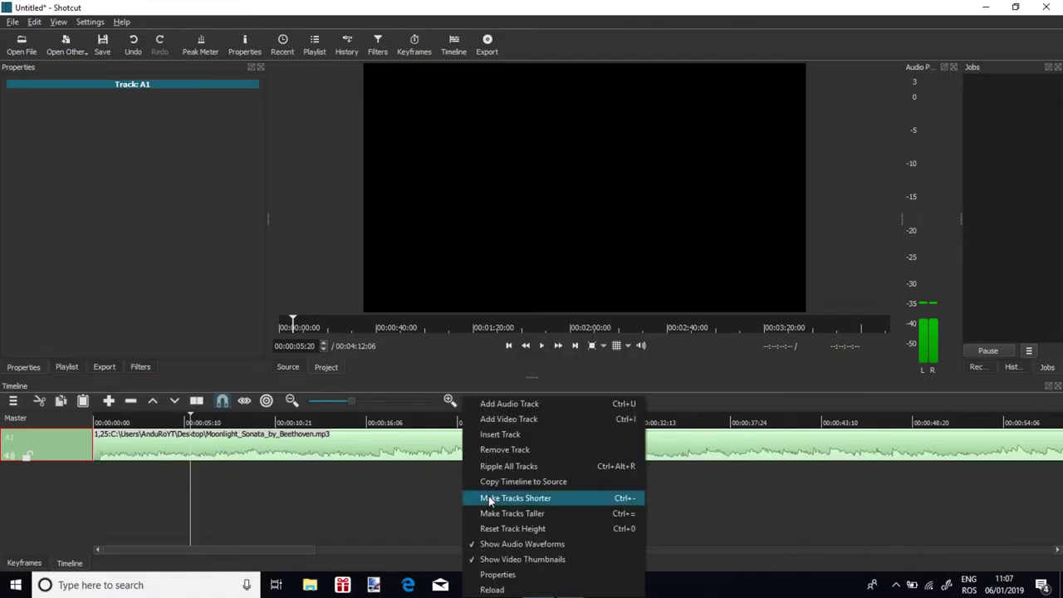
pyautogui.click(510, 420)
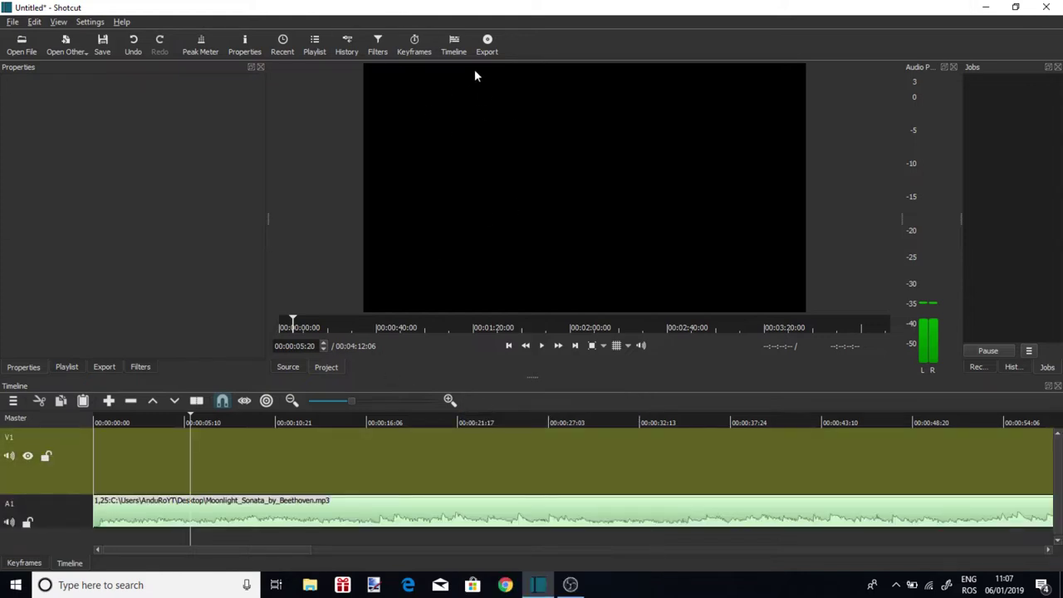
pyautogui.click(987, 8)
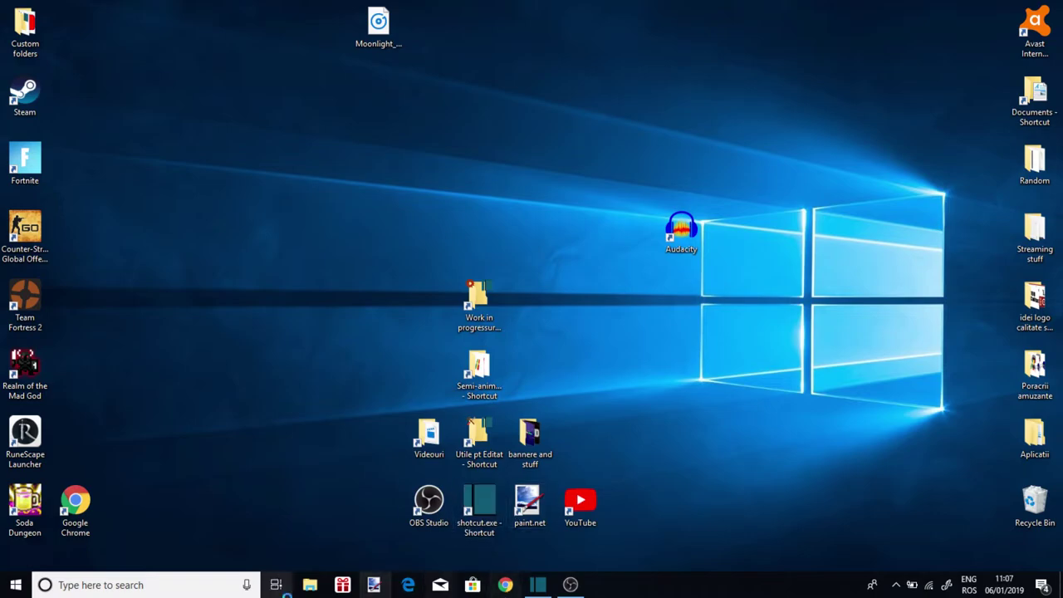
# In Google Chrome, find and open the Pixabay website and search it for "anime" images.
pyautogui.click(505, 584)
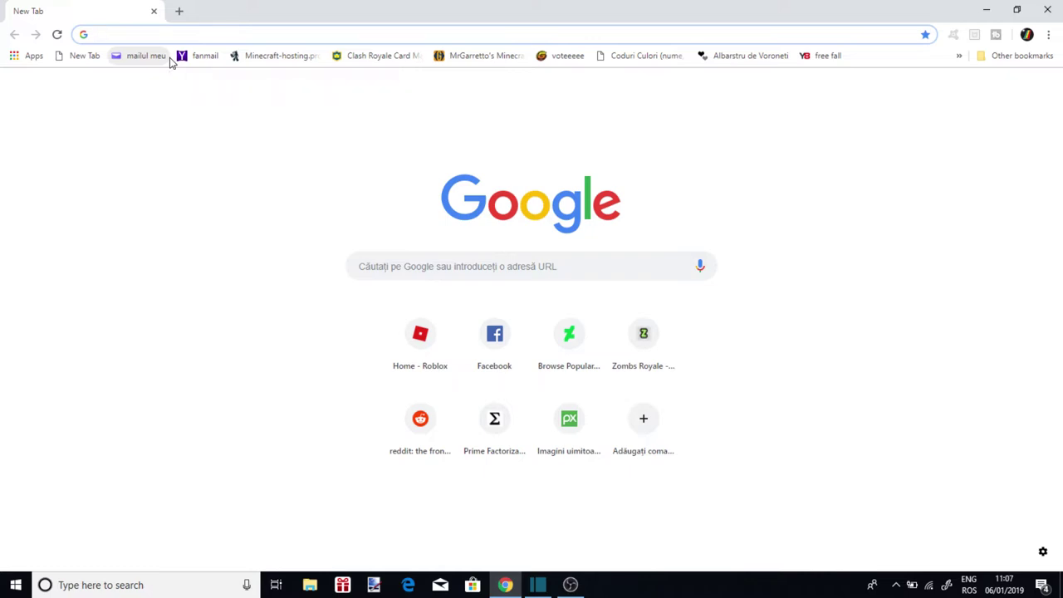
pyautogui.write('pixabay')
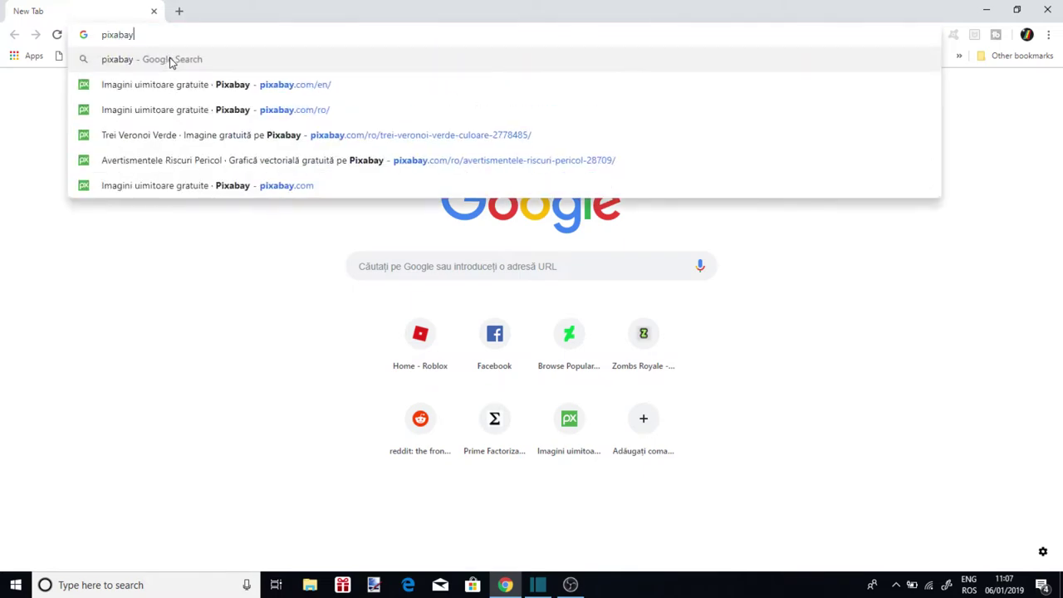
pyautogui.click(169, 60)
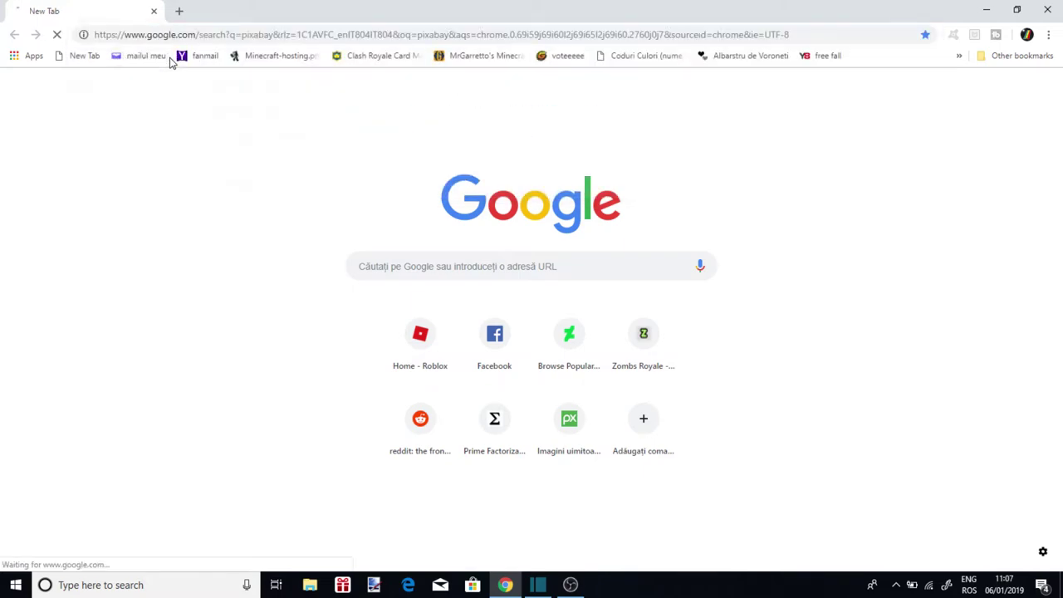
pyautogui.click(185, 324)
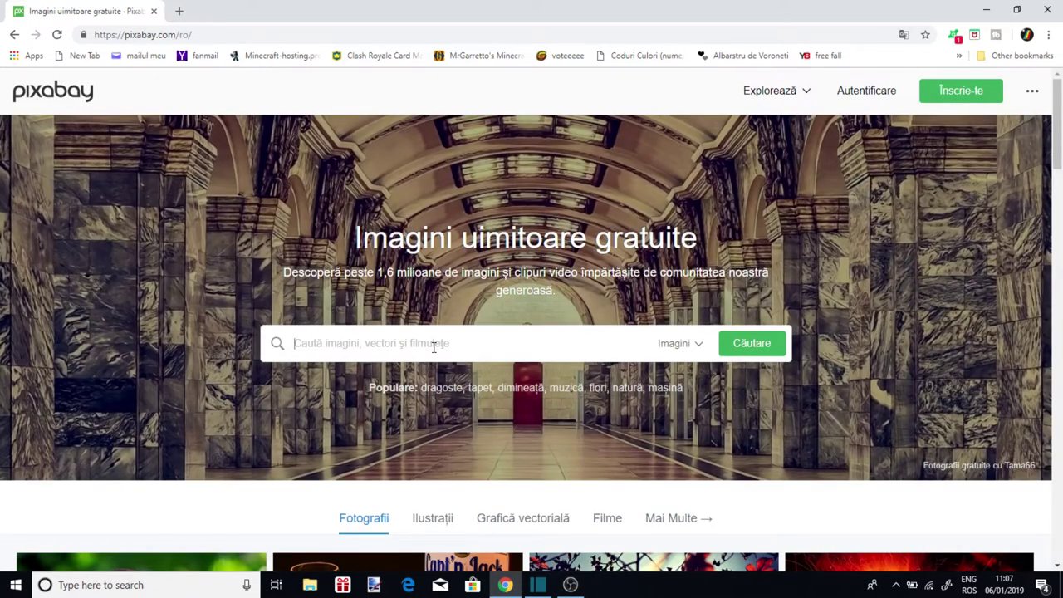
pyautogui.write('anime')
pyautogui.press('Return')
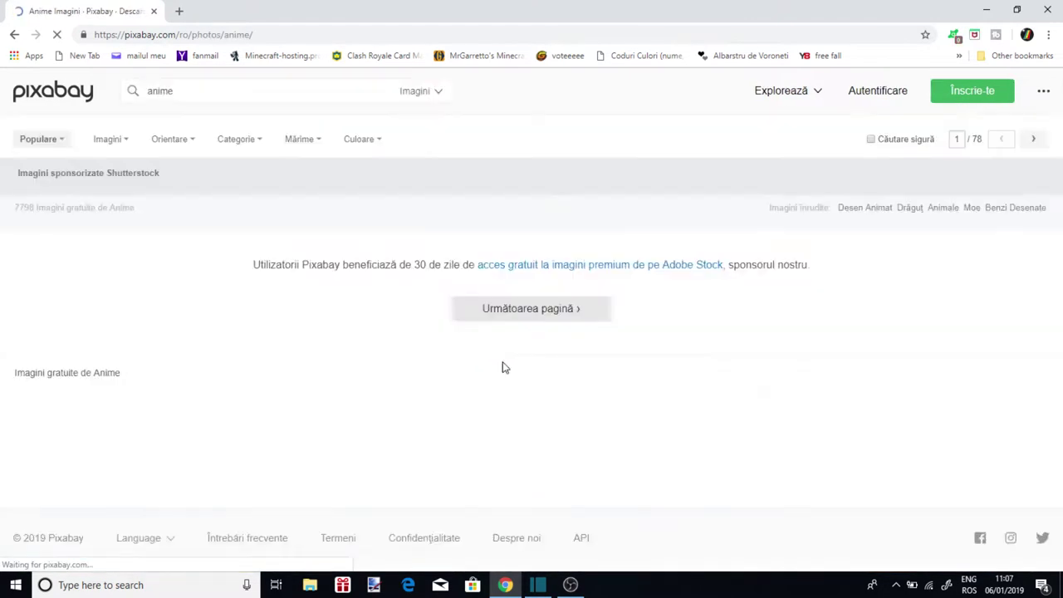
# Look through the anime image results for a suitable character picture.
pyautogui.scroll(-5, 465, 349)
pyautogui.scroll(2, 424, 186)
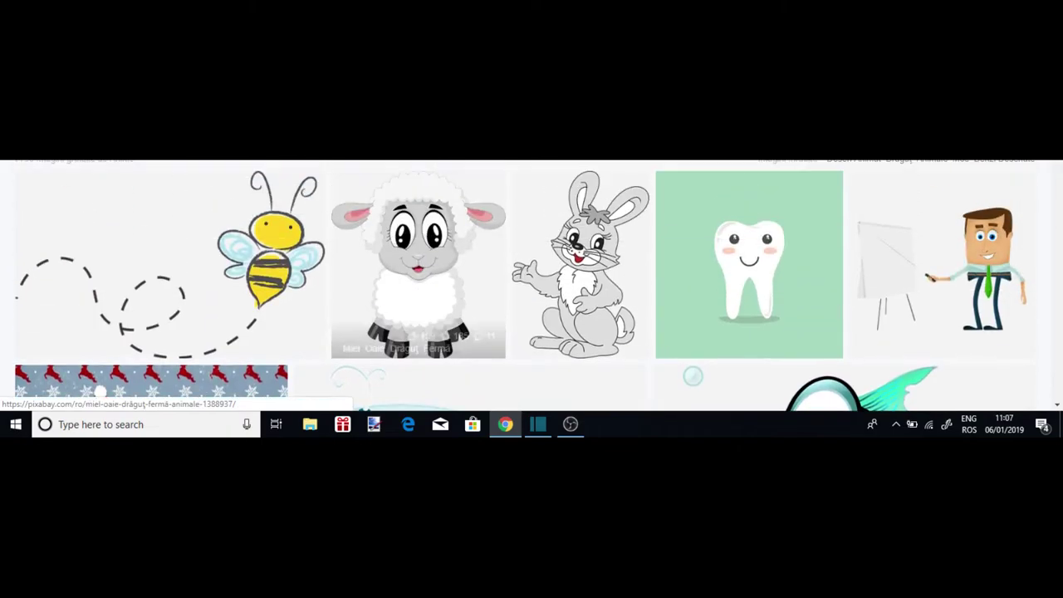
pyautogui.scroll(-10, 424, 186)
pyautogui.scroll(-10, 482, 285)
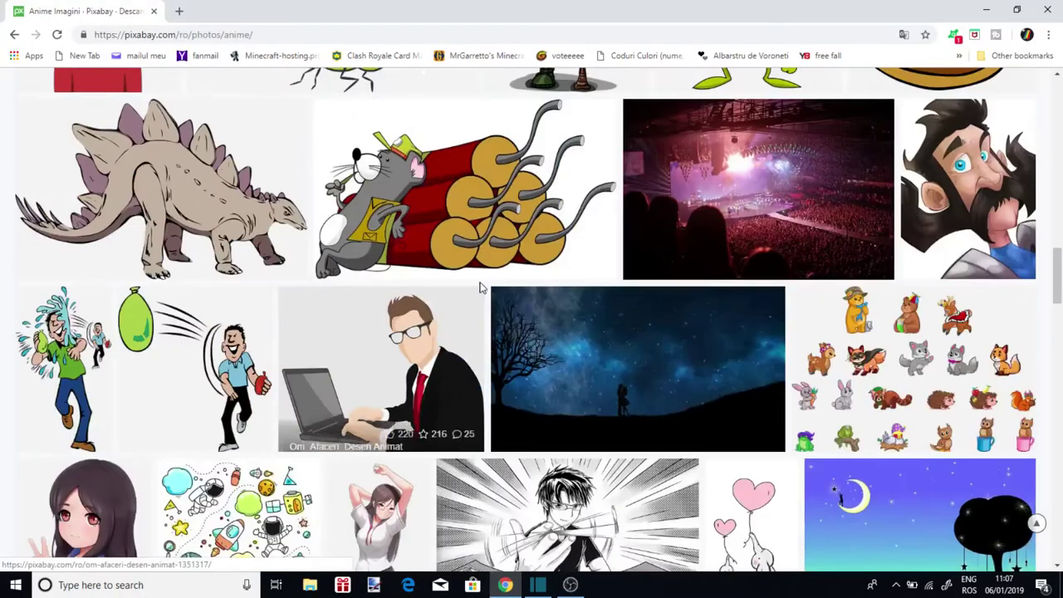
pyautogui.scroll(2, 502, 311)
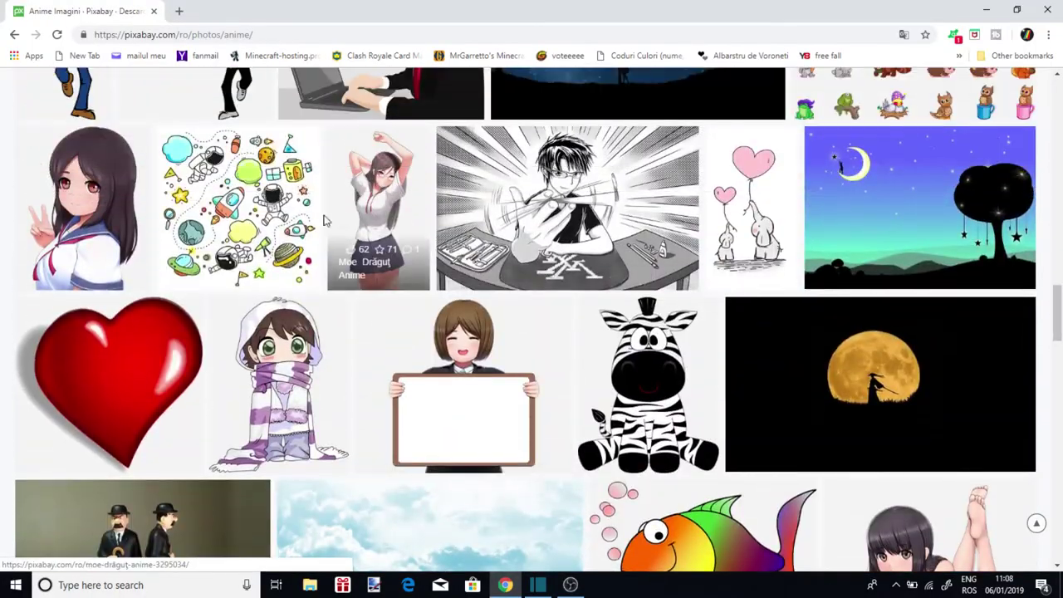
pyautogui.scroll(2, 125, 217)
pyautogui.scroll(-10, 329, 192)
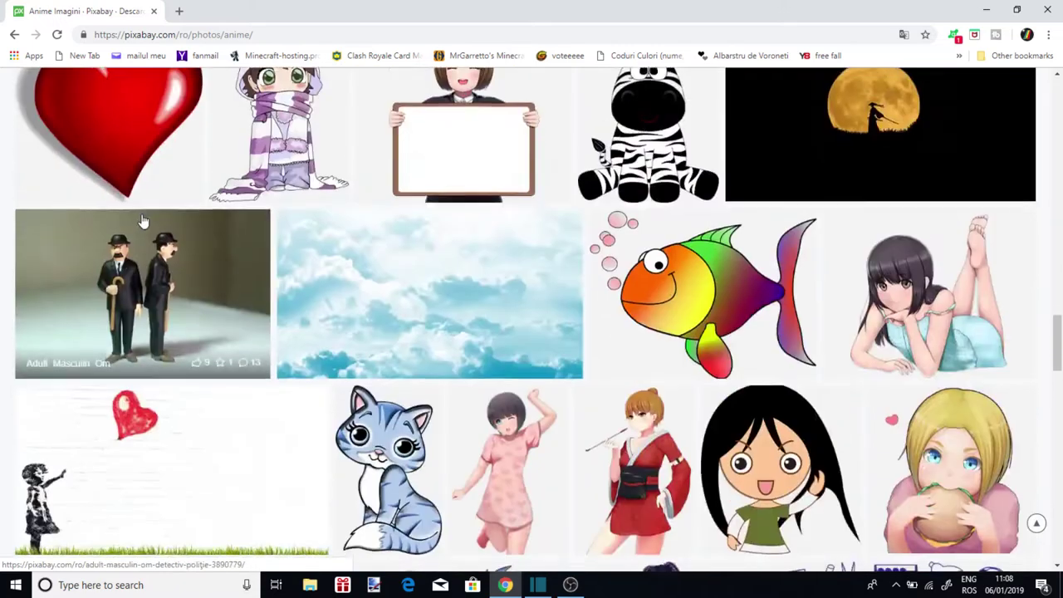
pyautogui.scroll(2, 330, 193)
pyautogui.scroll(5, 329, 191)
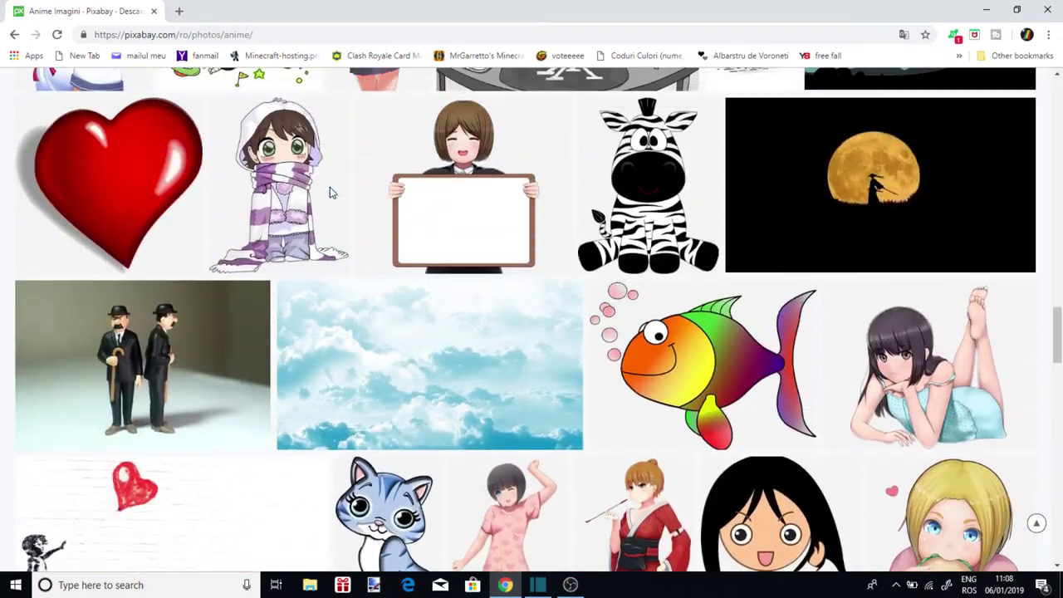
pyautogui.scroll(3, 324, 190)
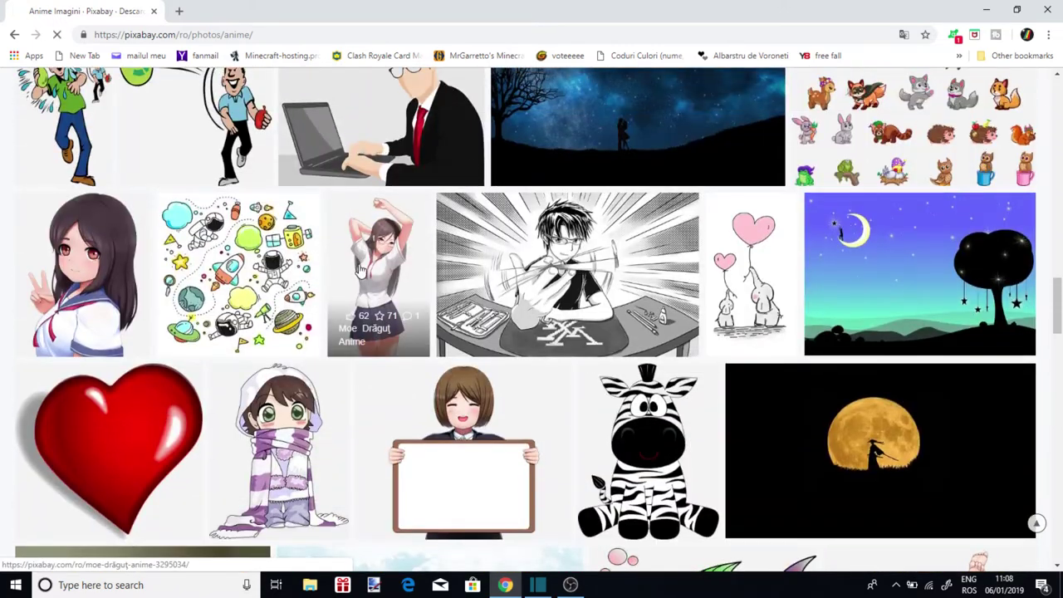
# Open the "Moe Drăguţ Anime" picture of the girl with raised arms and copy the image.
pyautogui.click(360, 268)
pyautogui.rightClick(606, 384)
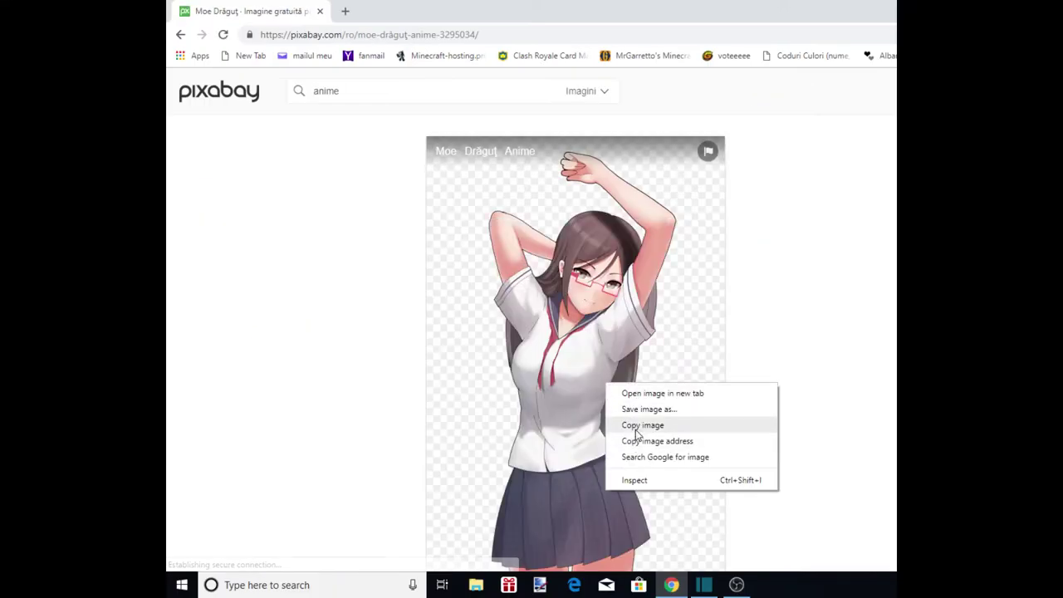
pyautogui.click(637, 431)
pyautogui.scroll(-5, 631, 449)
pyautogui.scroll(4, 378, 81)
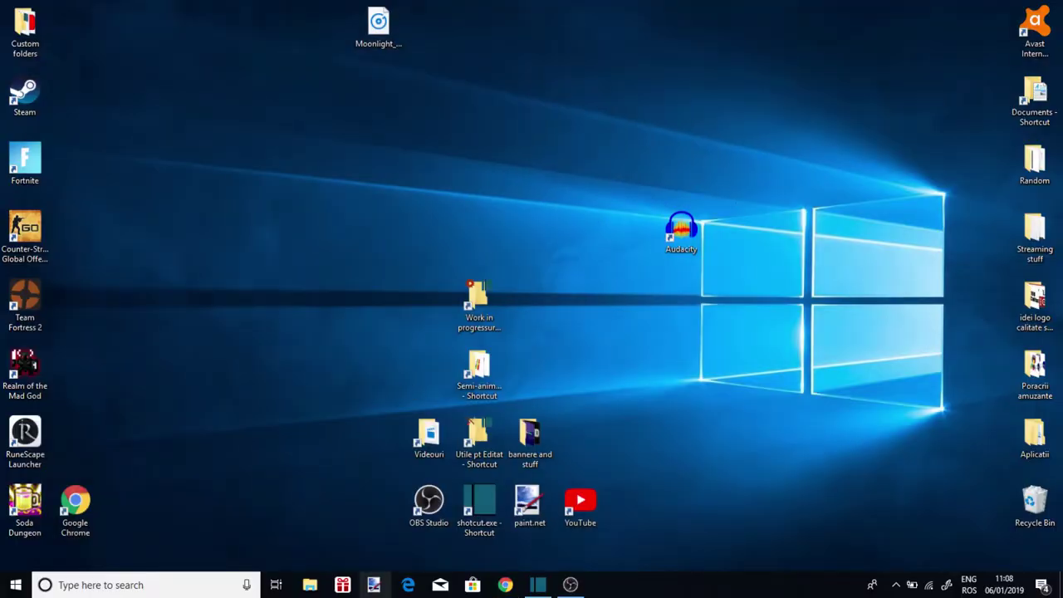
# Launch paint.net and resize the blank image to 1280 by 720 pixels.
pyautogui.doubleClick(528, 504)
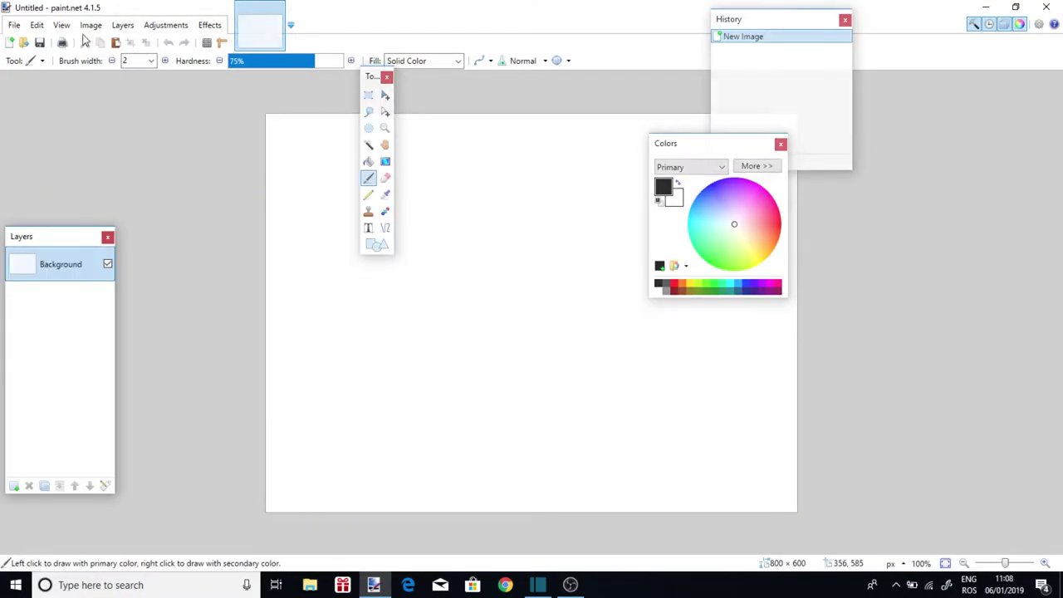
pyautogui.click(122, 25)
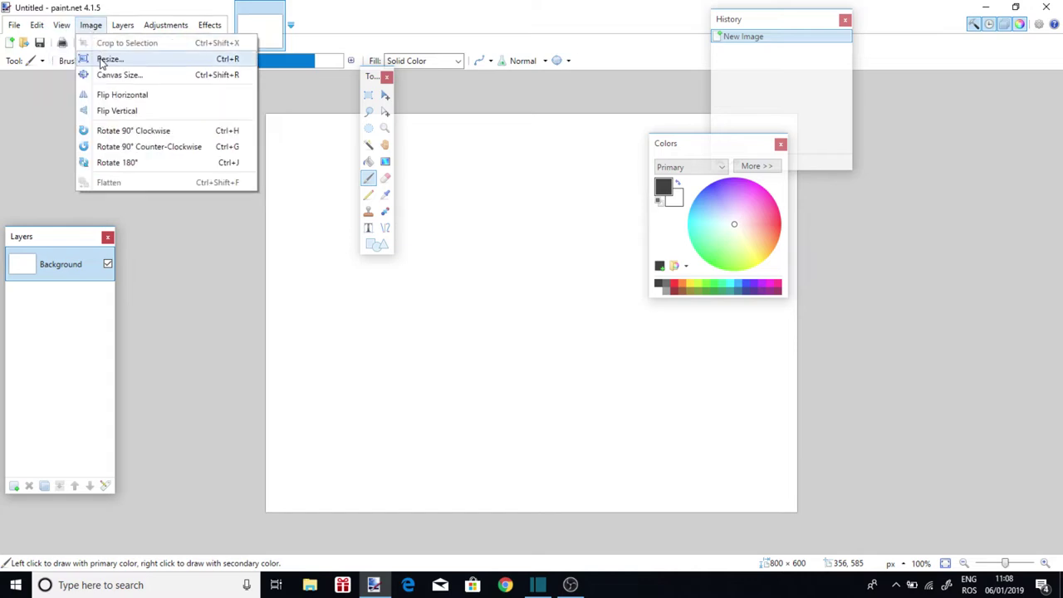
pyautogui.click(107, 59)
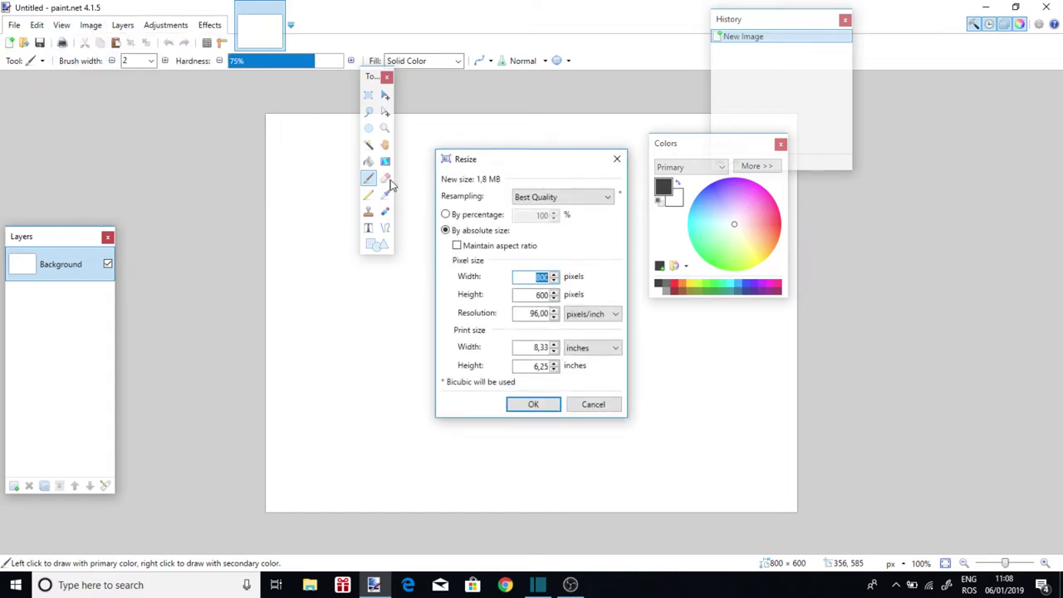
pyautogui.write('1')
pyautogui.write('720')
pyautogui.click(531, 404)
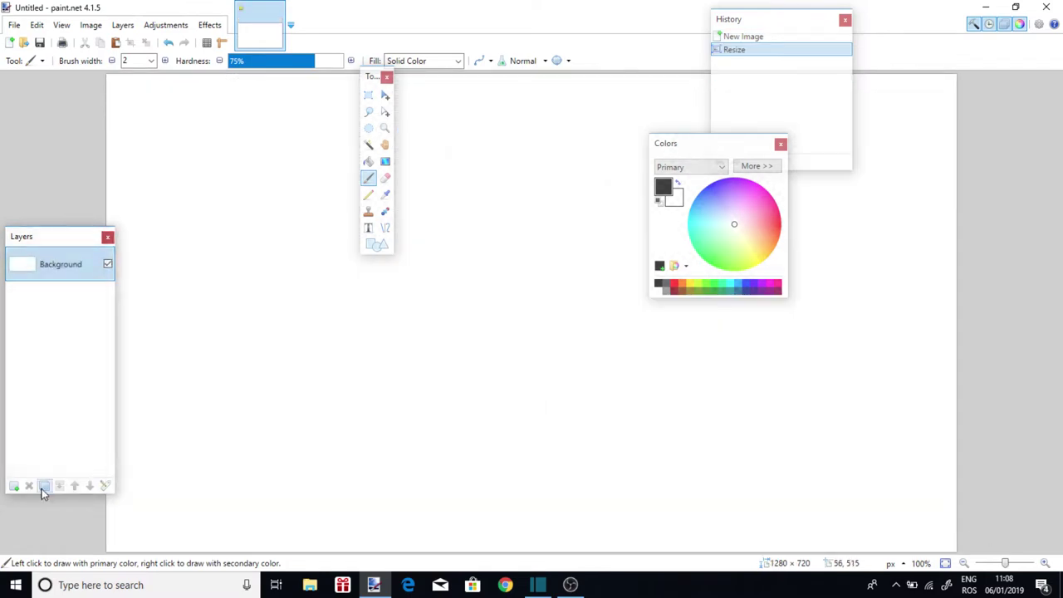
# Add a new layer, paste the copied anime girl onto it and move her near the canvas centre, top-left at about 413, 24.
pyautogui.click(15, 486)
pyautogui.hotkey('ctrl', 'v')
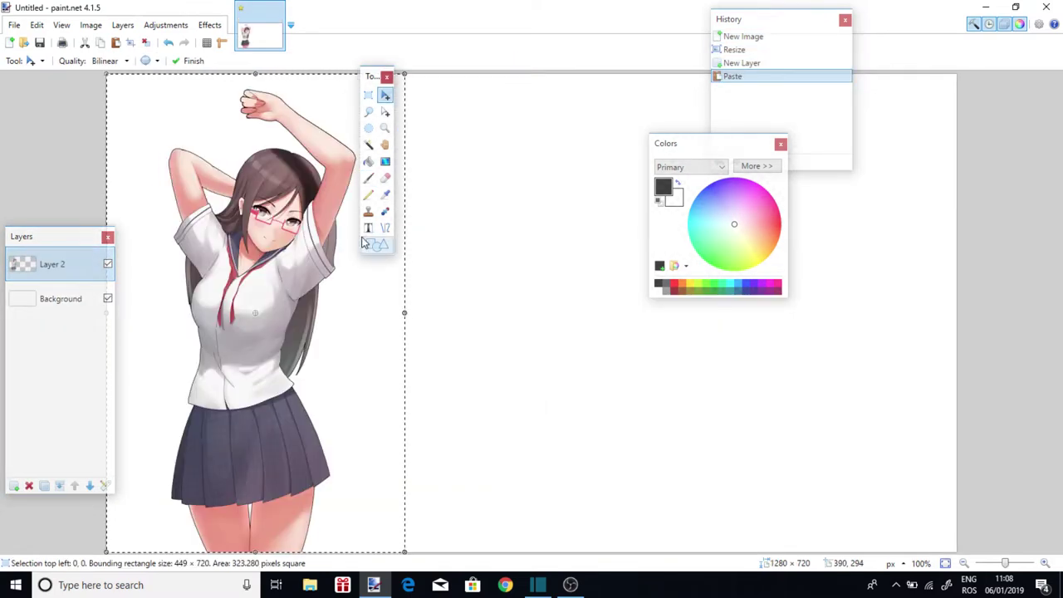
pyautogui.moveTo(246, 252); pyautogui.dragTo(522, 268)
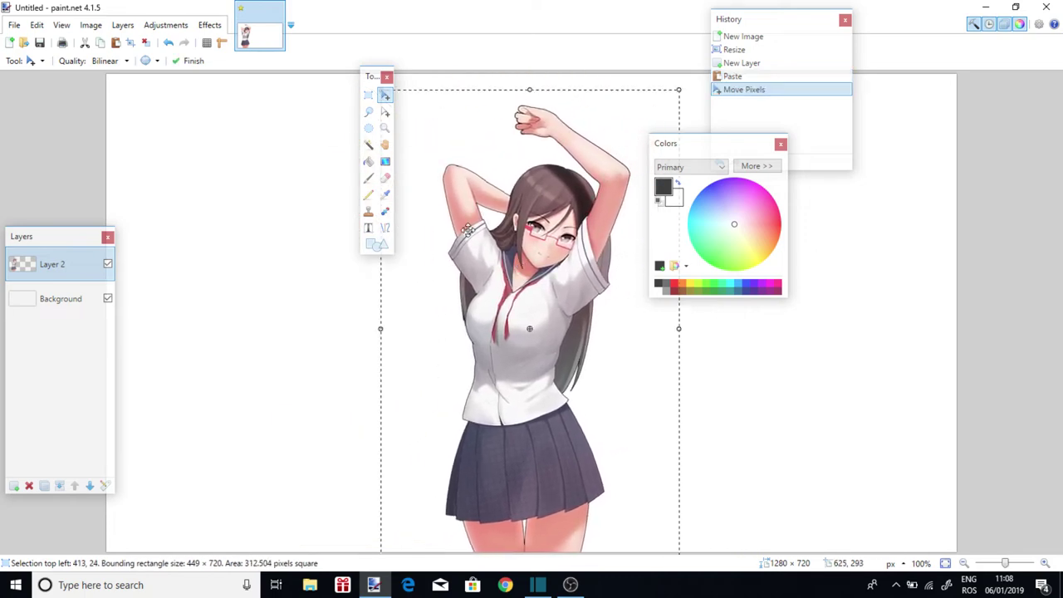
# Try to align the anime girl to the middle of the whole canvas with Center Both.
pyautogui.hotkey('ctrl', 'a')
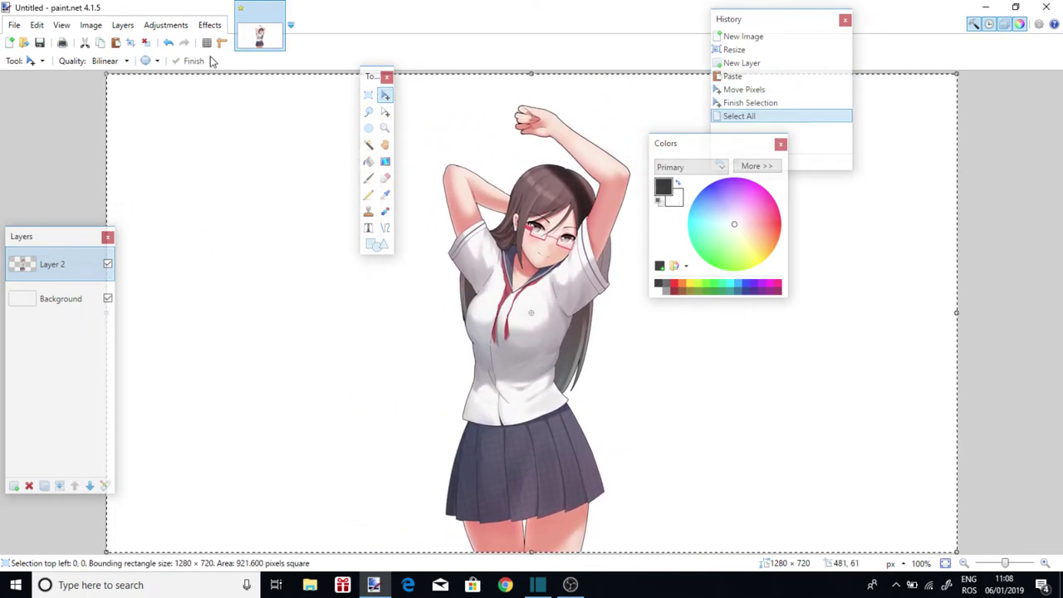
pyautogui.click(209, 25)
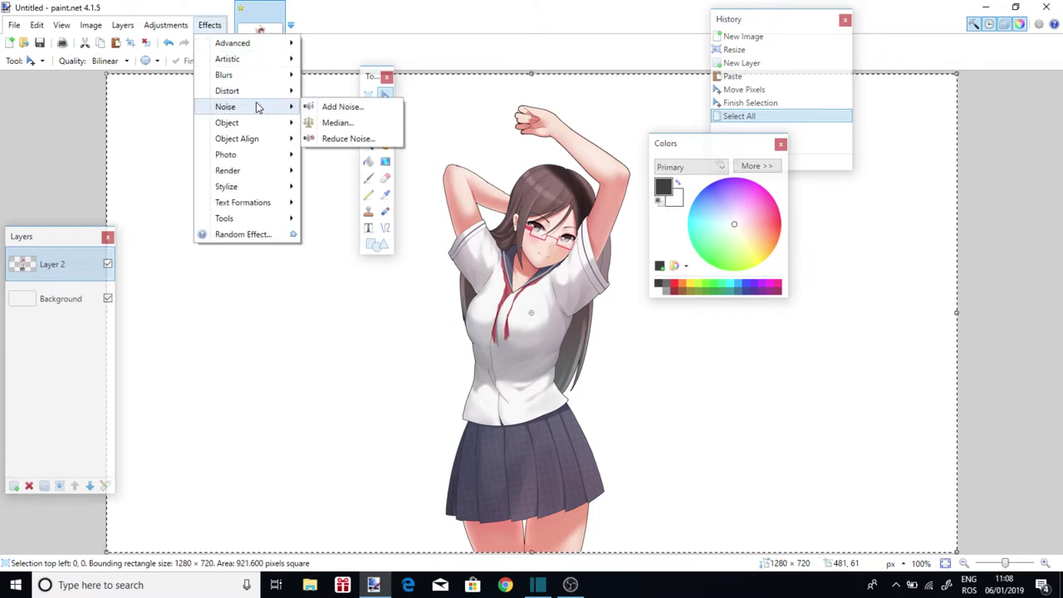
pyautogui.moveTo(251, 96)
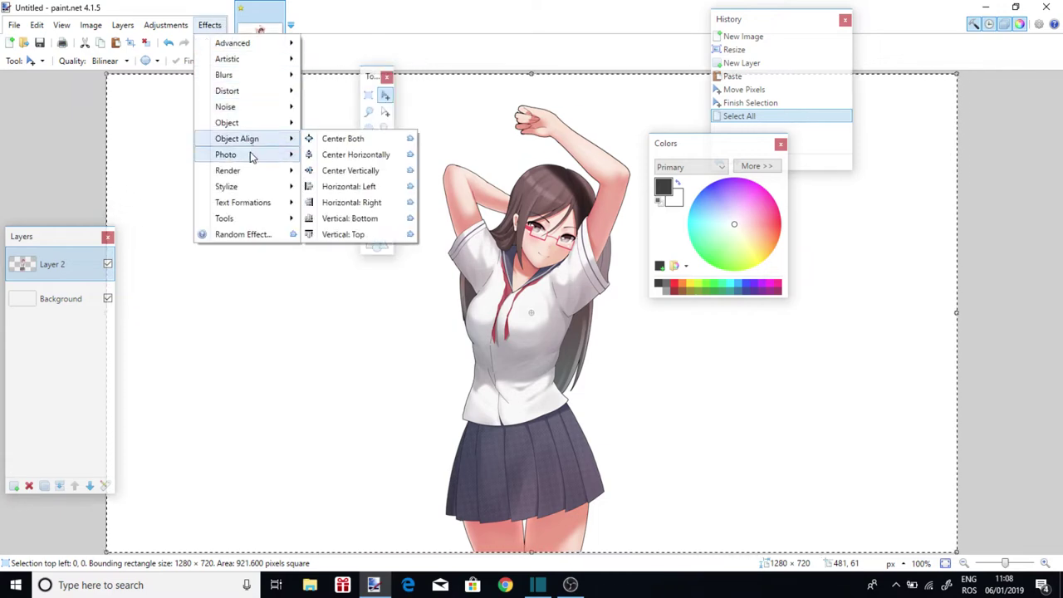
pyautogui.click(301, 235)
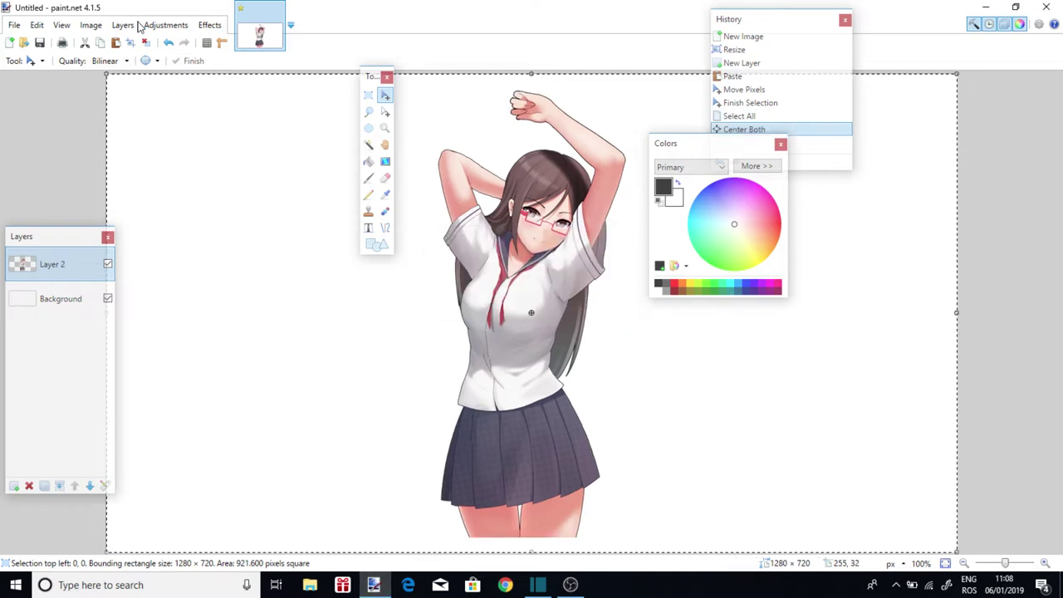
# Undo the changes back to the empty layer and paste the copied anime girl again.
pyautogui.click(168, 44)
pyautogui.click(168, 44)
pyautogui.click(168, 44)
pyautogui.click(168, 44)
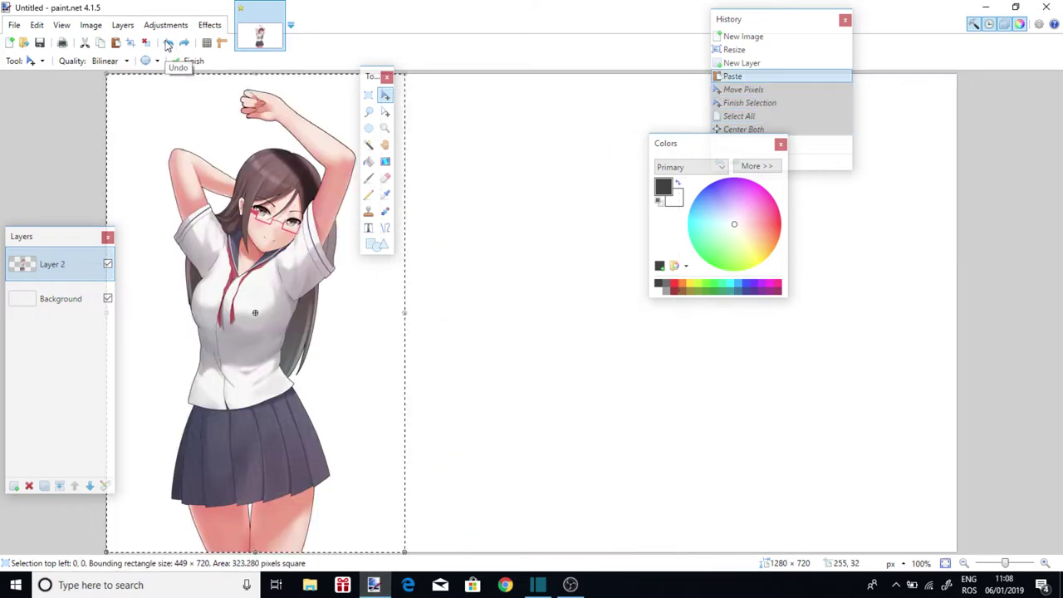
pyautogui.click(168, 44)
pyautogui.hotkey('ctrl', 'v')
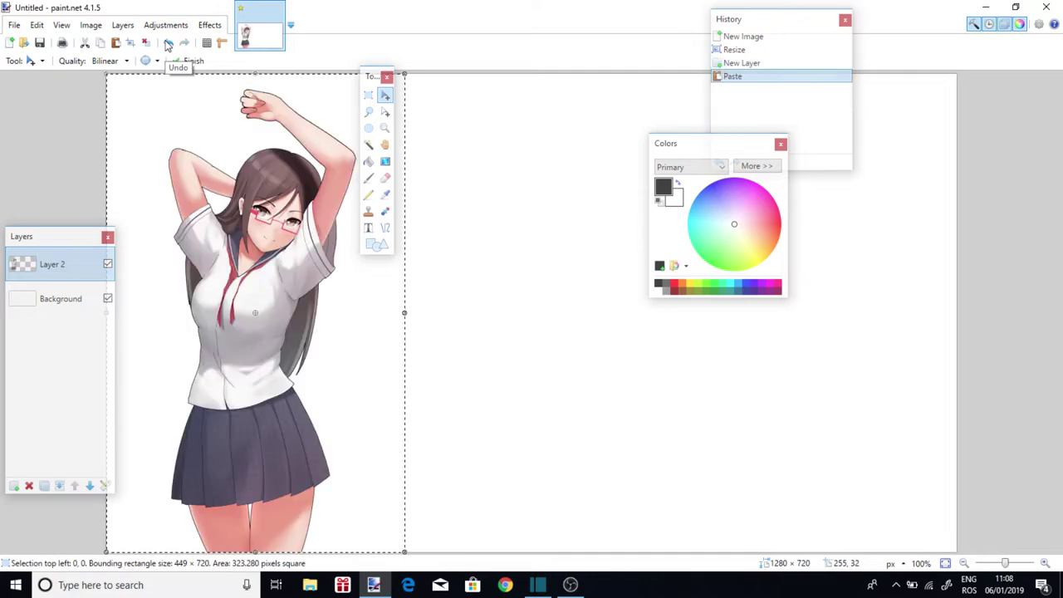
# Try Center Both on the girl with only the pasted area selected, and undo it.
pyautogui.click(209, 25)
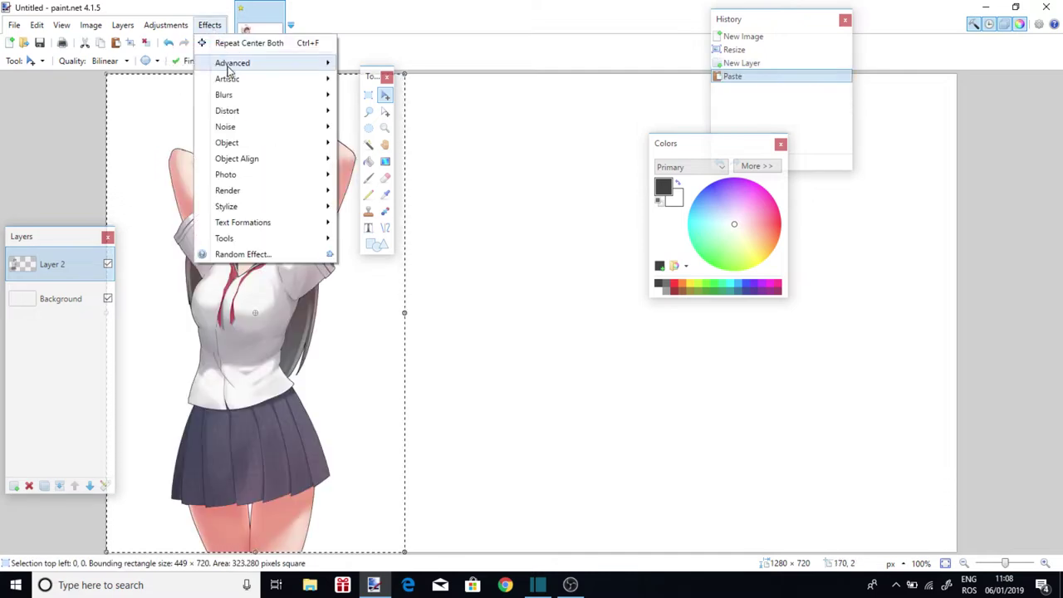
pyautogui.click(228, 42)
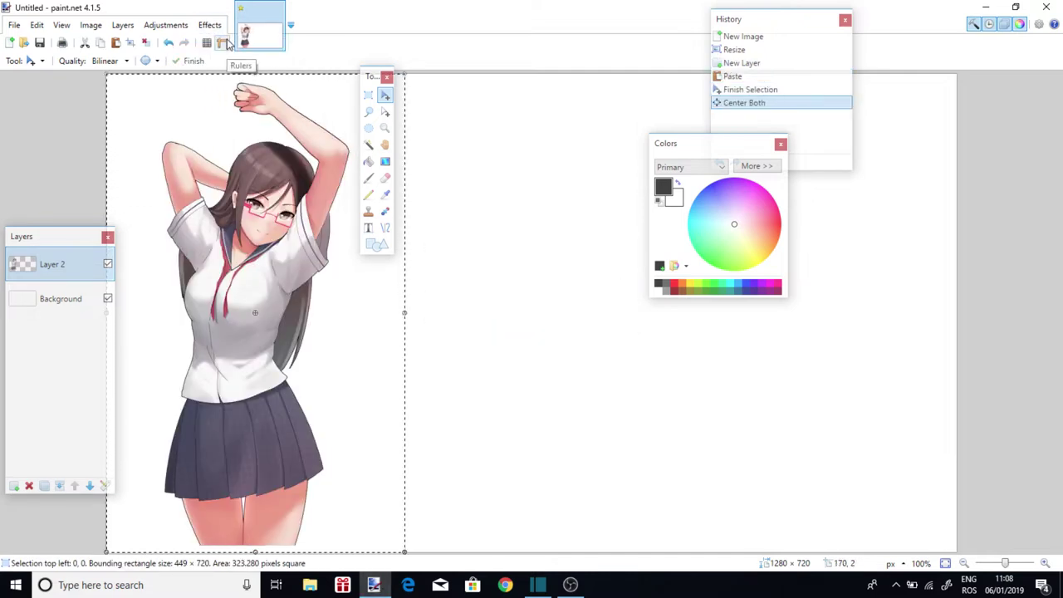
pyautogui.click(174, 43)
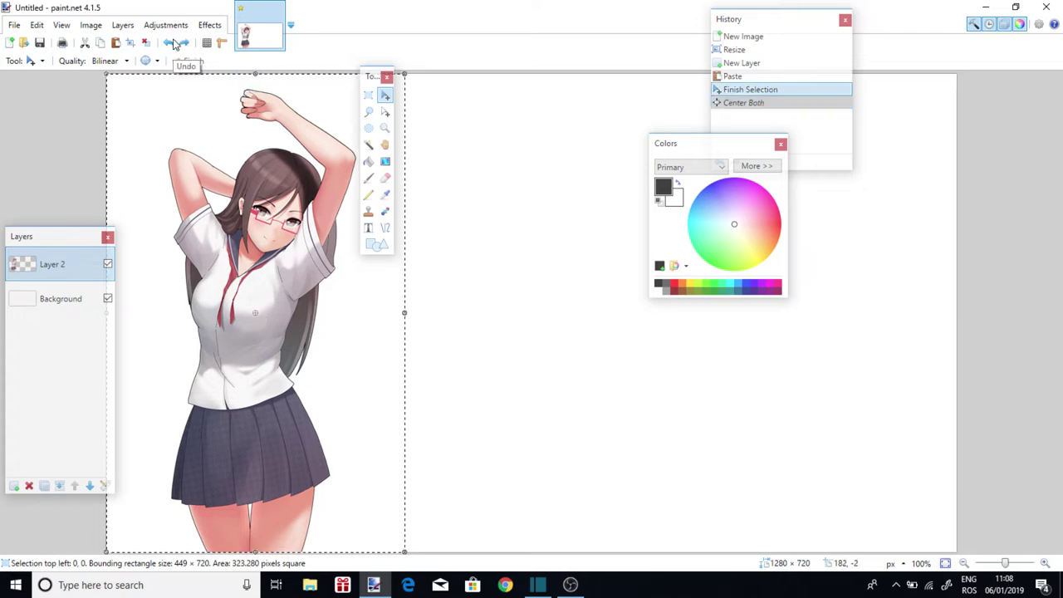
# Select the whole canvas, center the girl with Center Both and move her down about 17 pixels.
pyautogui.hotkey('ctrl', 'a')
pyautogui.click(209, 25)
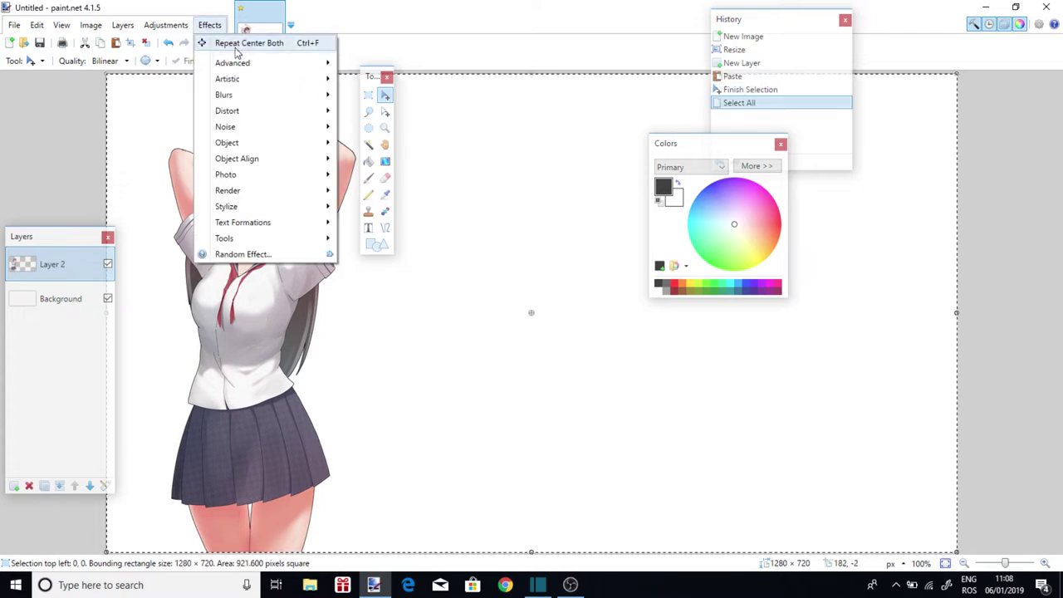
pyautogui.click(236, 45)
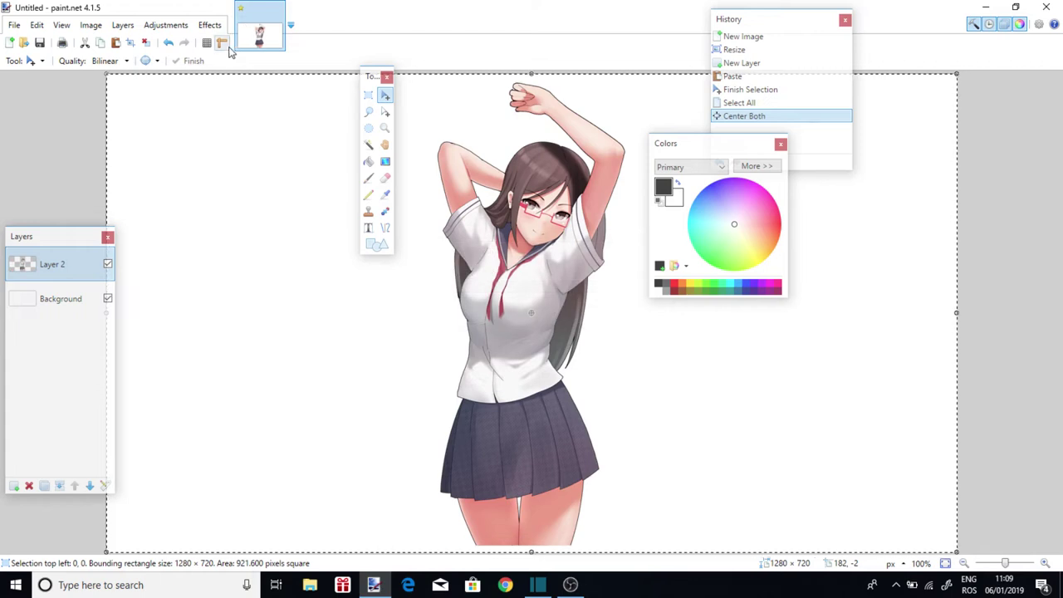
pyautogui.moveTo(536, 299); pyautogui.dragTo(536, 310)
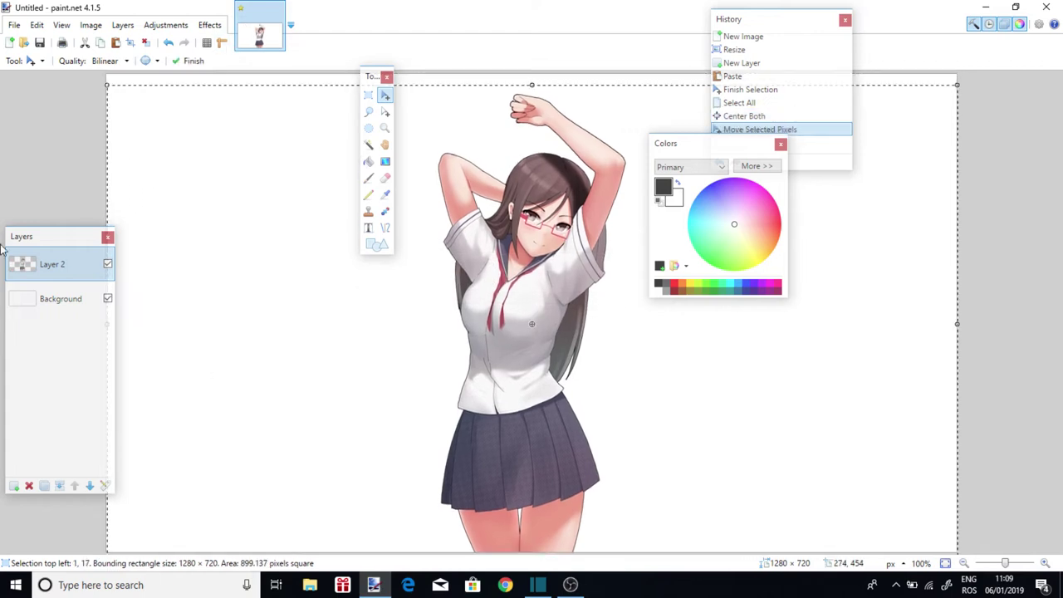
pyautogui.hotkey('ctrl', 'a')
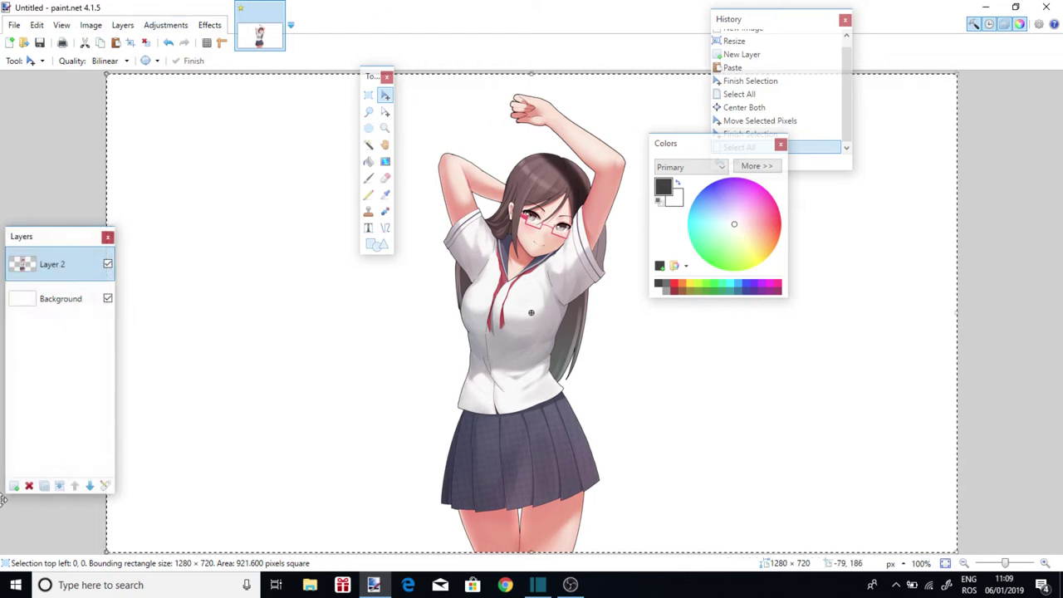
# Make the Background layer active, switch to Chrome and find and open the Pixabay website.
pyautogui.click(45, 304)
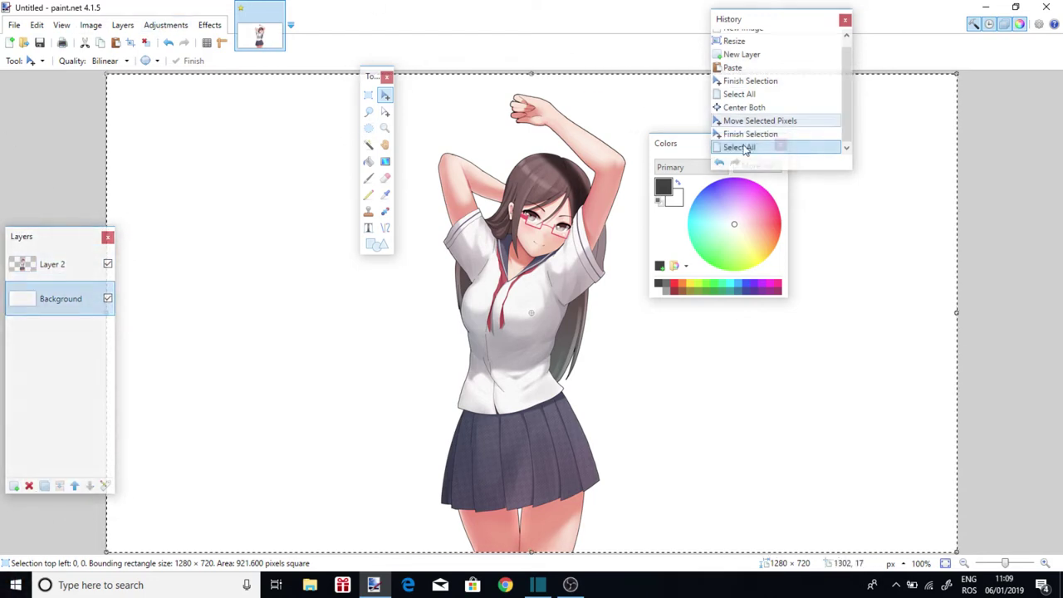
pyautogui.click(505, 584)
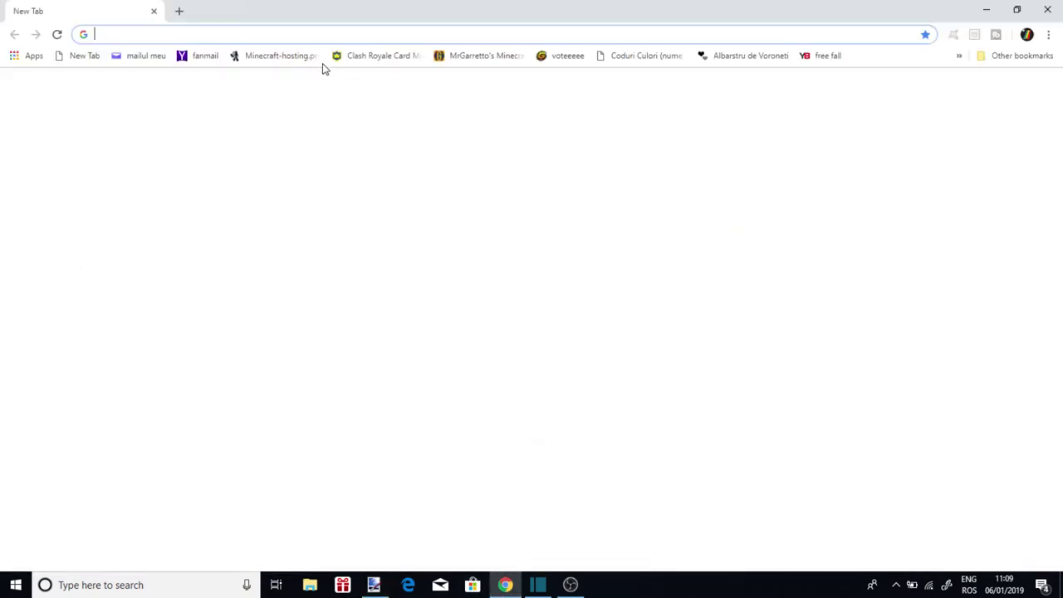
pyautogui.write('pixabay')
pyautogui.press('Return')
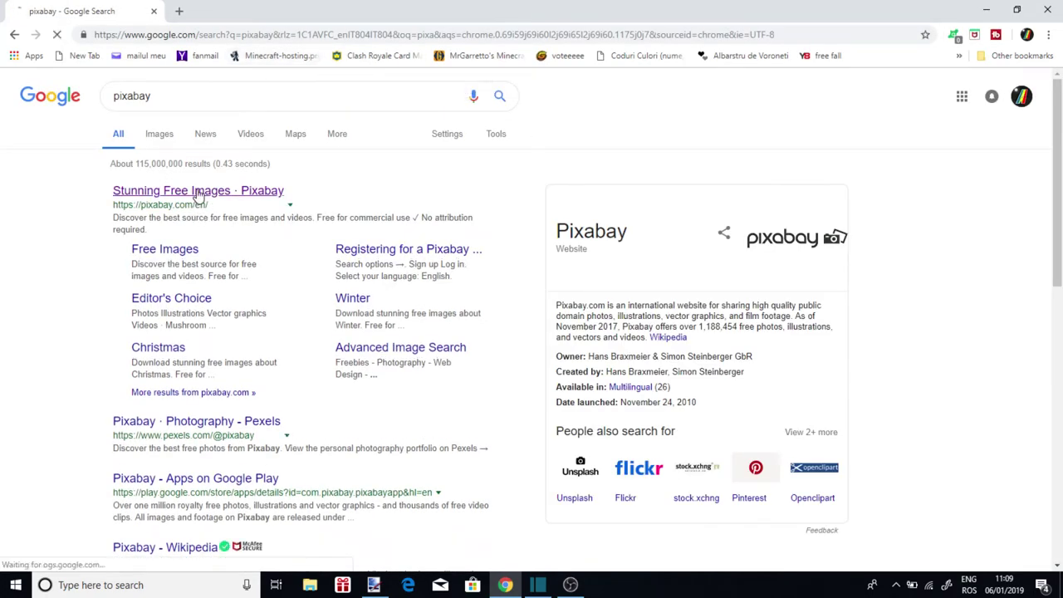
pyautogui.click(197, 193)
# Search Pixabay for "night", open the picture of the lit mountain village under a dark blue sky and copy the image.
pyautogui.scroll(-4, 191, 241)
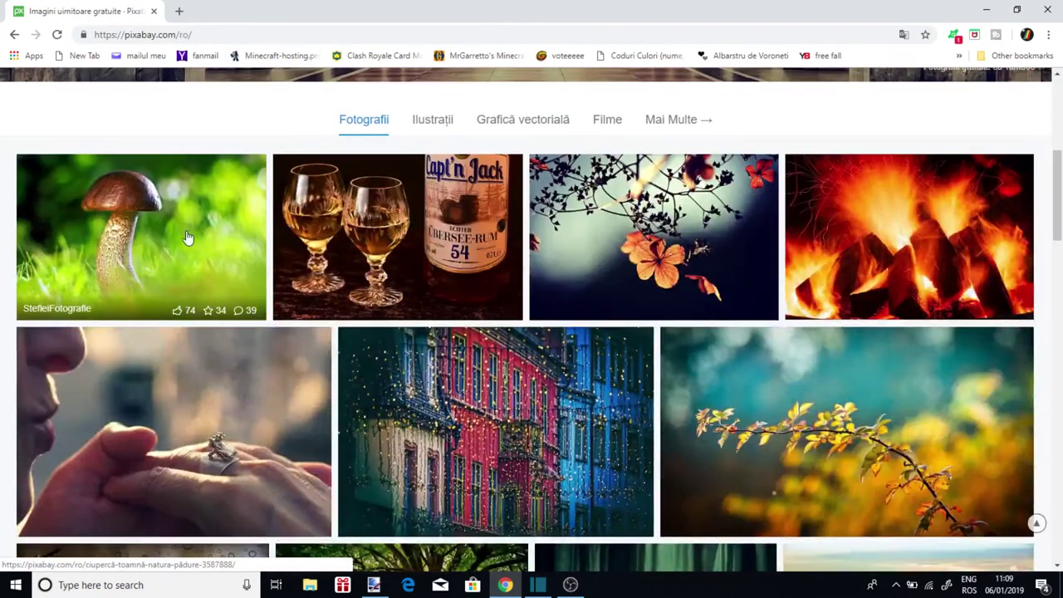
pyautogui.scroll(4, 188, 241)
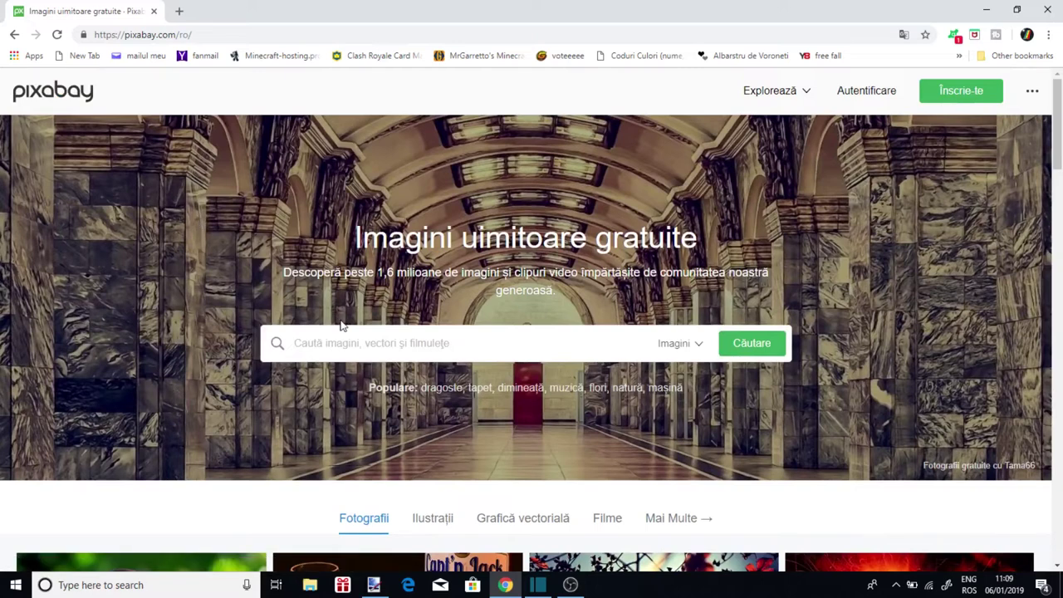
pyautogui.write('night')
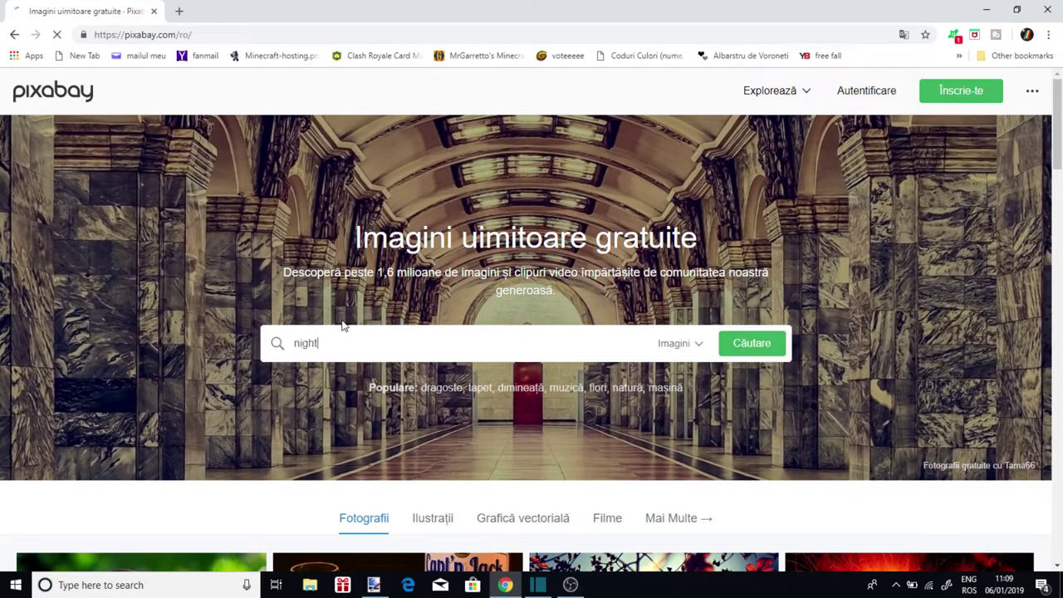
pyautogui.press('Return')
pyautogui.scroll(-5, 279, 183)
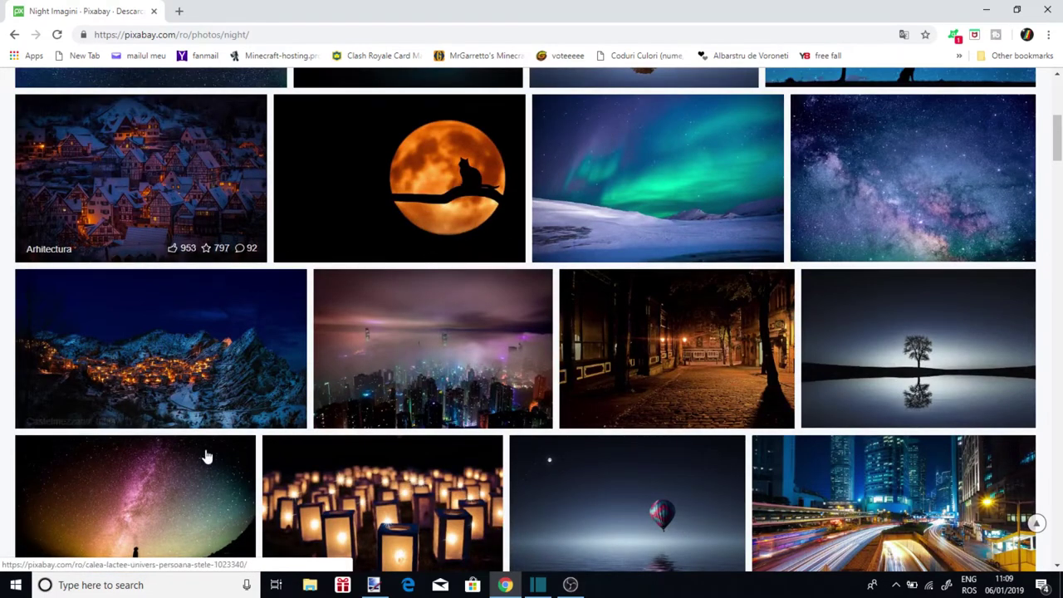
pyautogui.click(161, 356)
pyautogui.rightClick(259, 358)
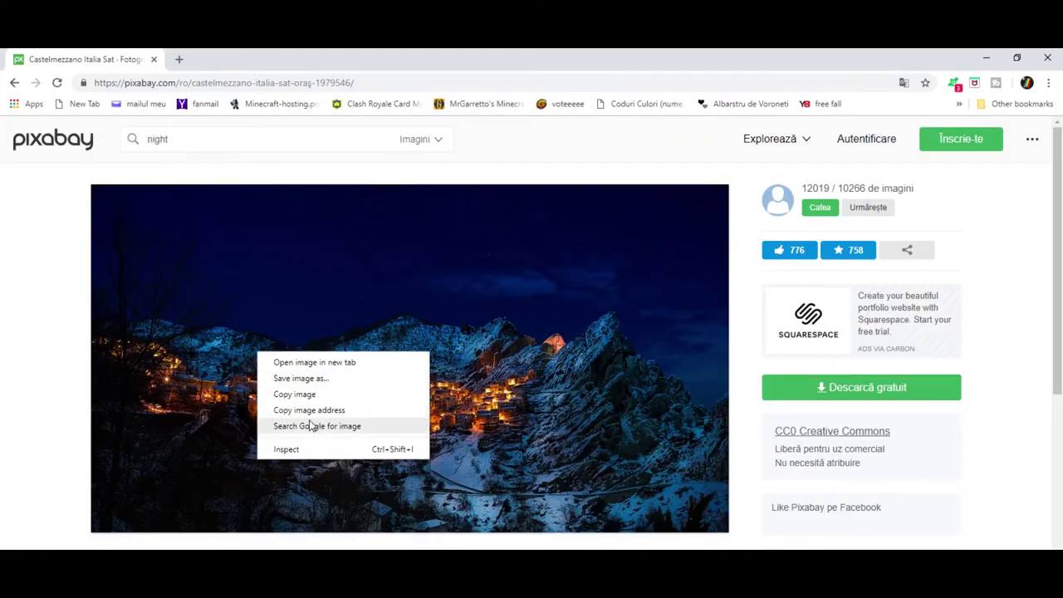
pyautogui.click(332, 396)
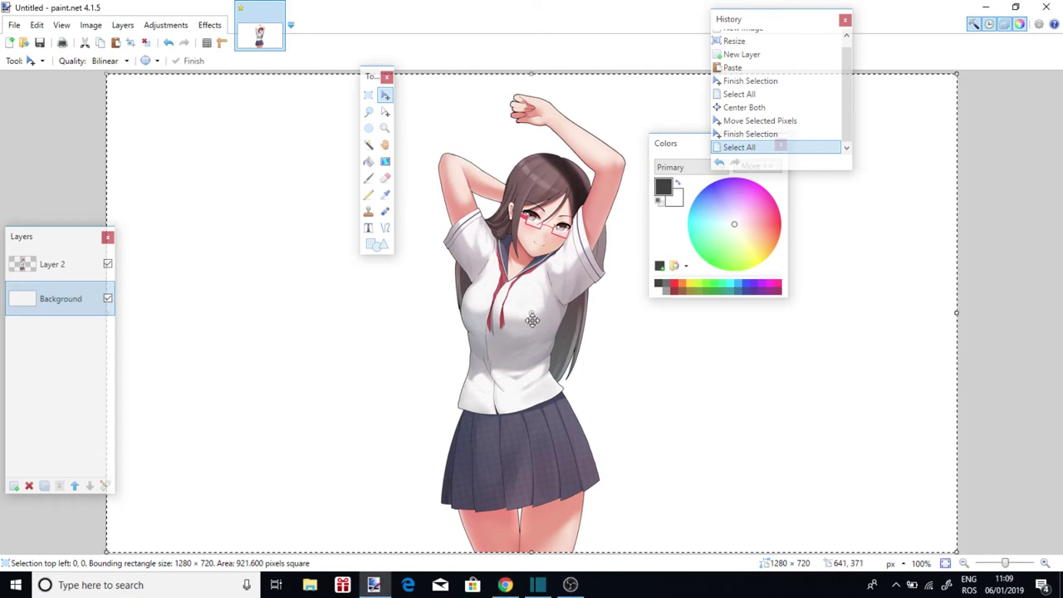
# Paste the night village onto the Background layer in paint.net and enlarge it to about 1345 by 734 pixels.
pyautogui.hotkey('ctrl', 'v')
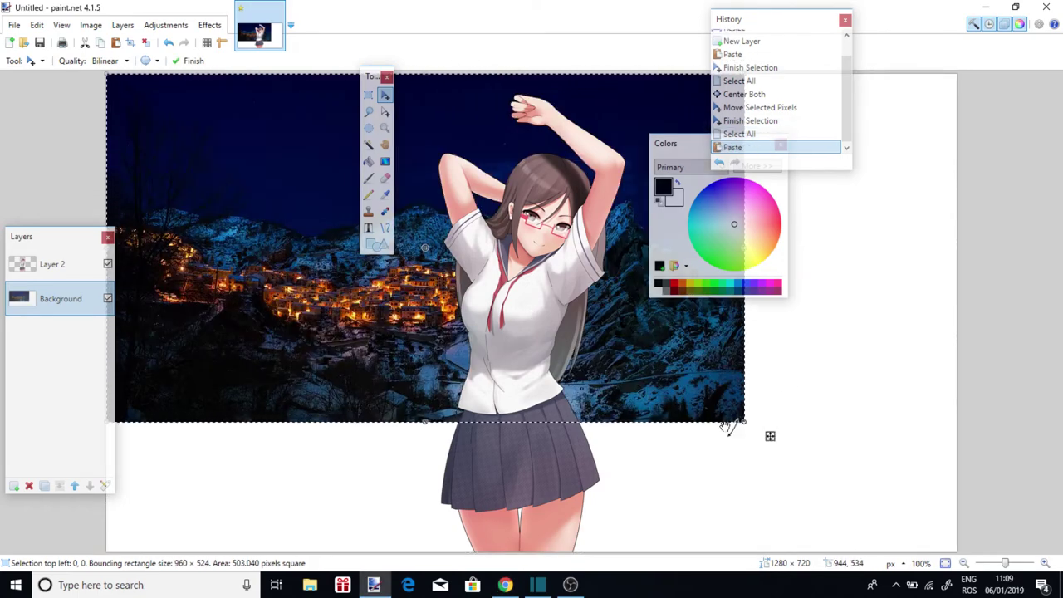
pyautogui.moveTo(741, 421); pyautogui.dragTo(1026, 595)
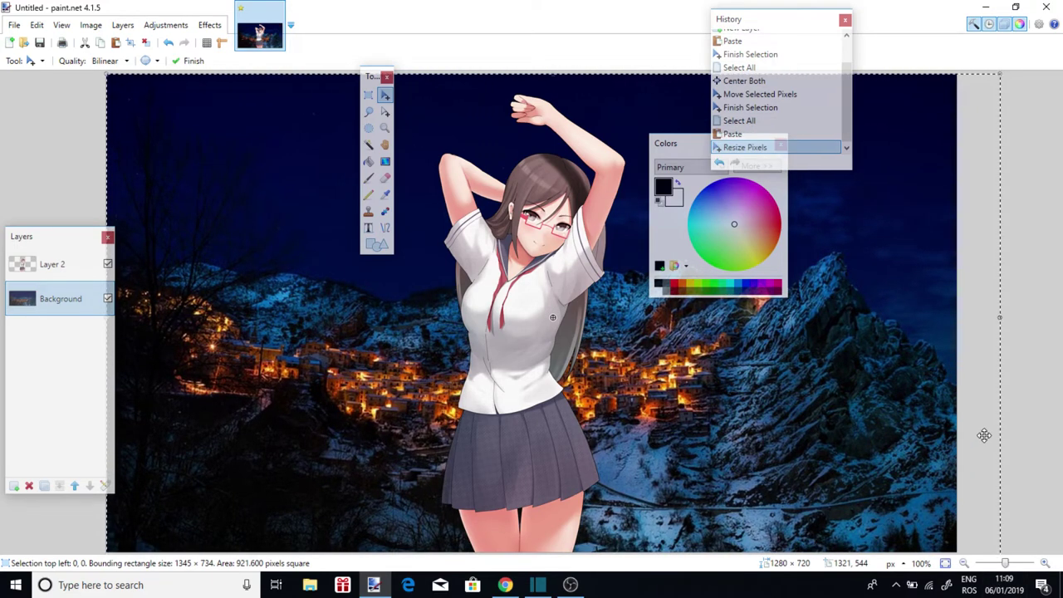
pyautogui.press('Return')
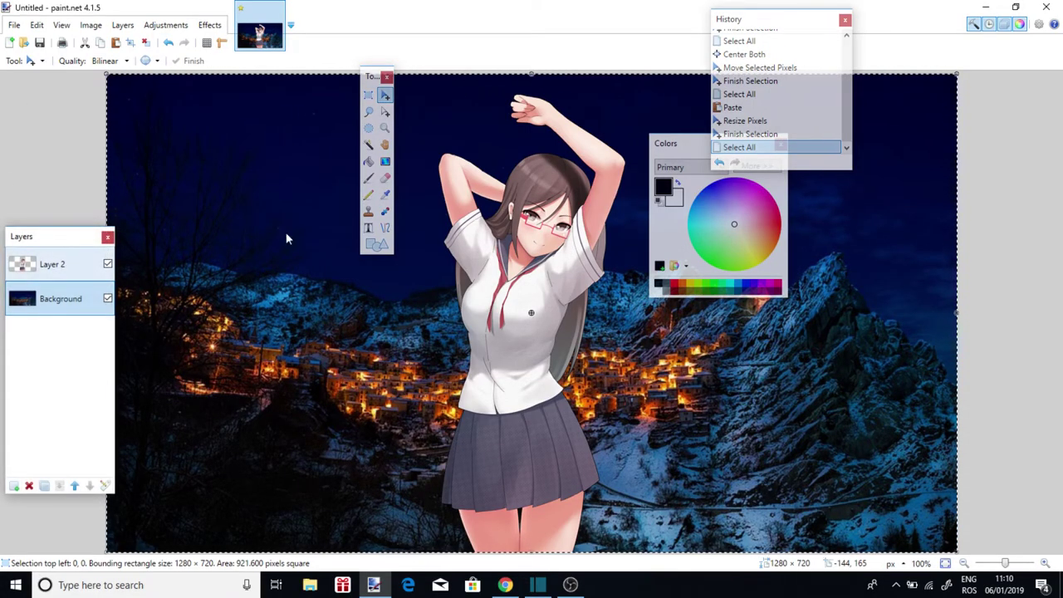
# Darken the girl on Layer 2 with Brightness / Contrast at brightness -35 and merge the layer down into the Background.
pyautogui.click(52, 264)
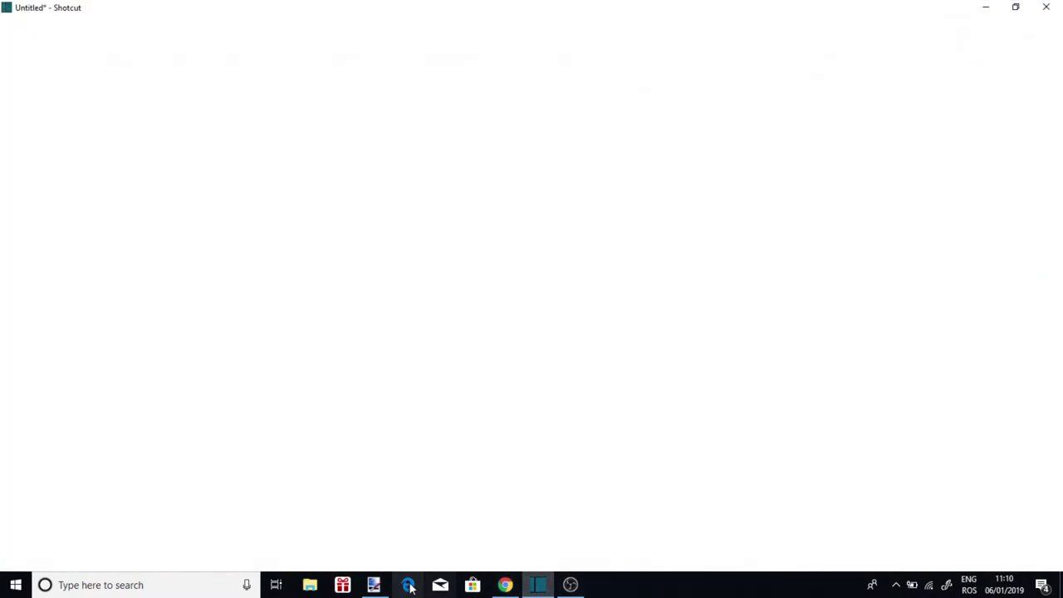
pyautogui.click(374, 584)
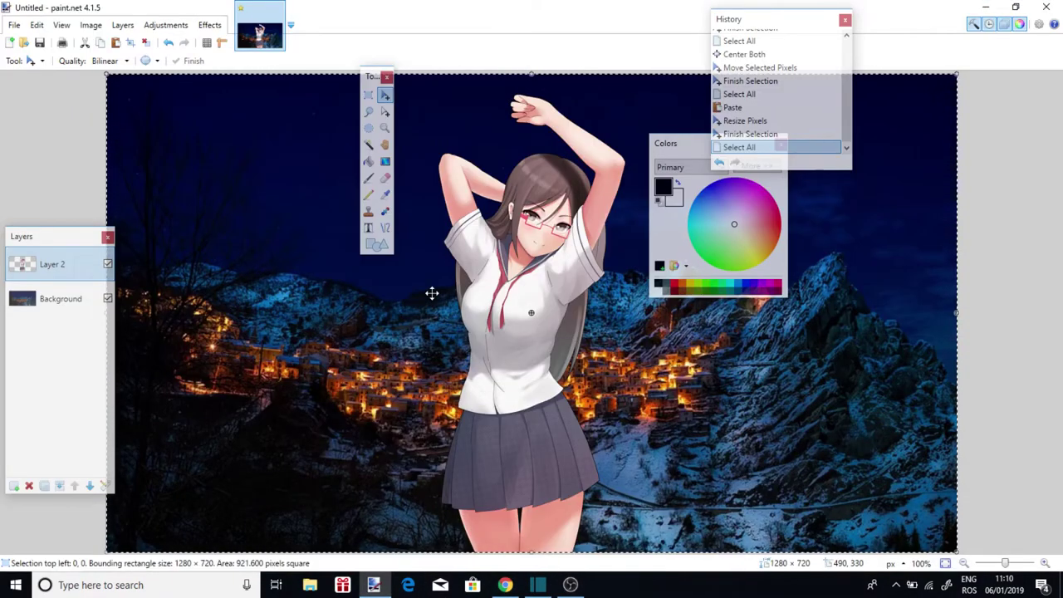
pyautogui.click(169, 27)
pyautogui.click(170, 26)
pyautogui.click(171, 25)
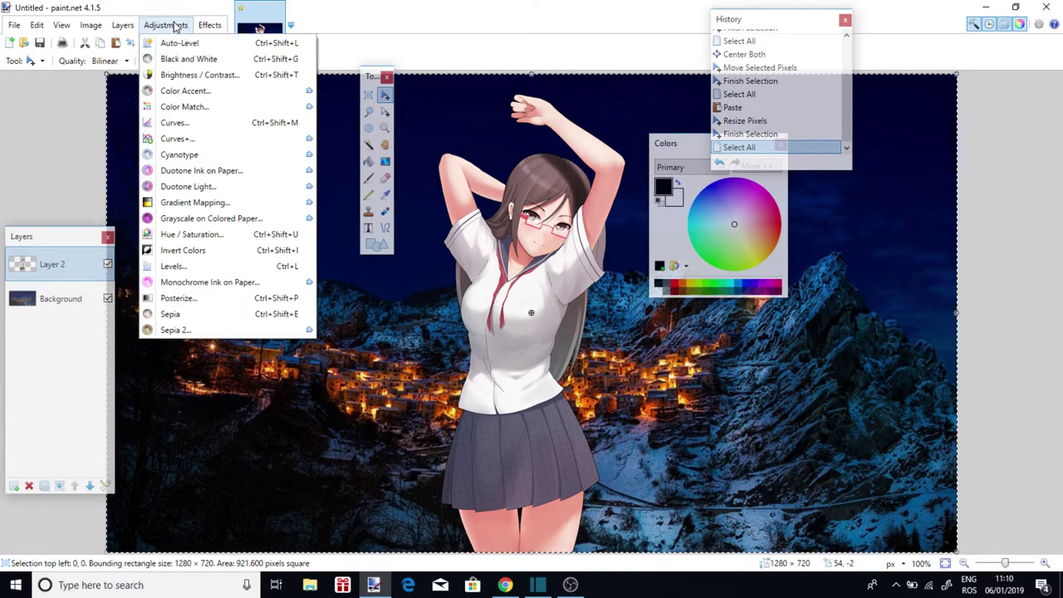
pyautogui.click(170, 25)
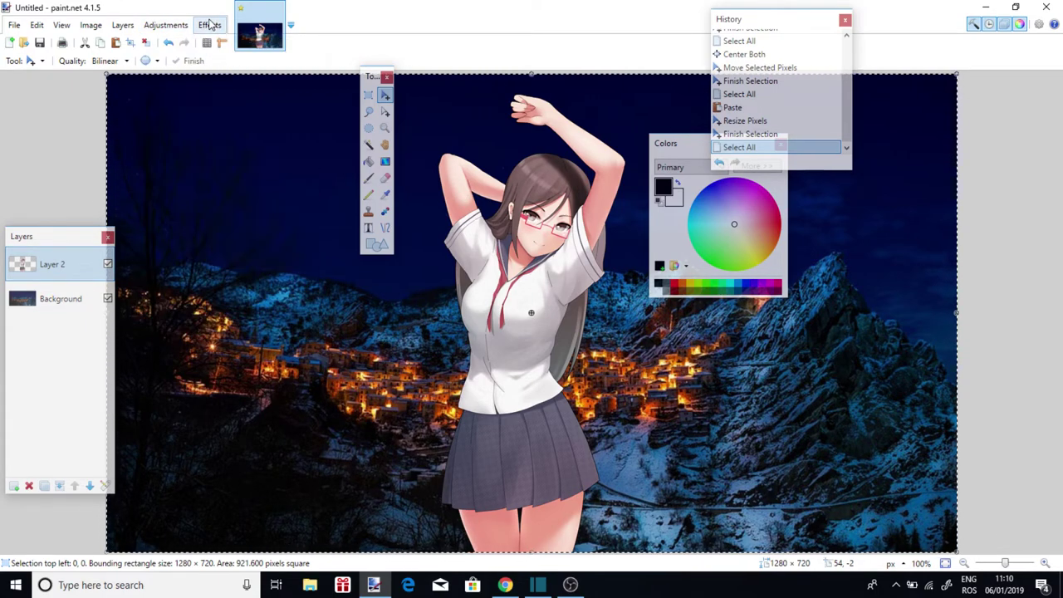
pyautogui.click(162, 25)
pyautogui.click(186, 76)
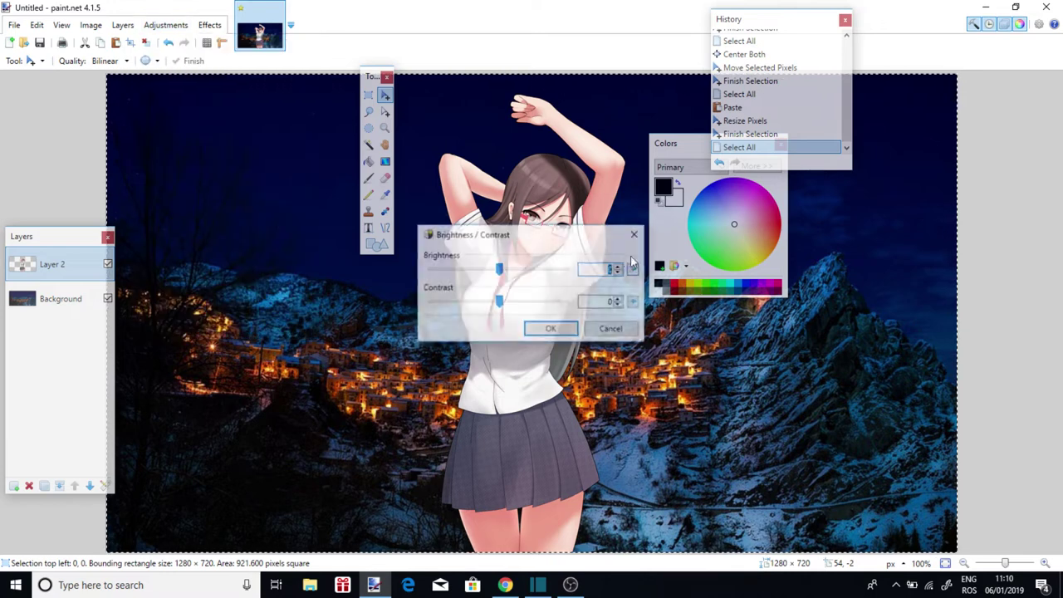
pyautogui.moveTo(495, 269); pyautogui.dragTo(448, 274)
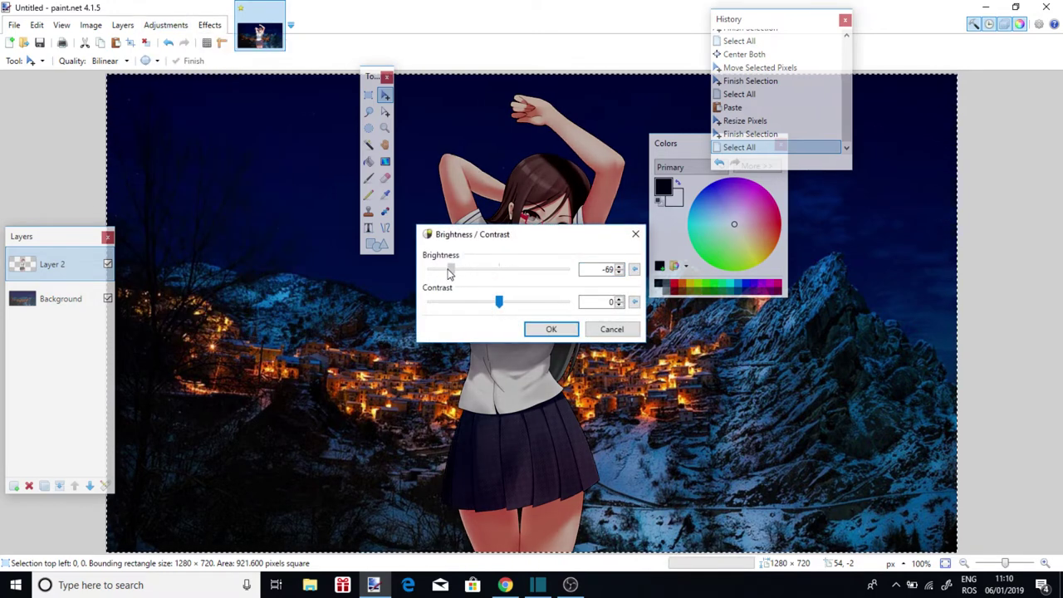
pyautogui.moveTo(523, 234); pyautogui.dragTo(182, 149)
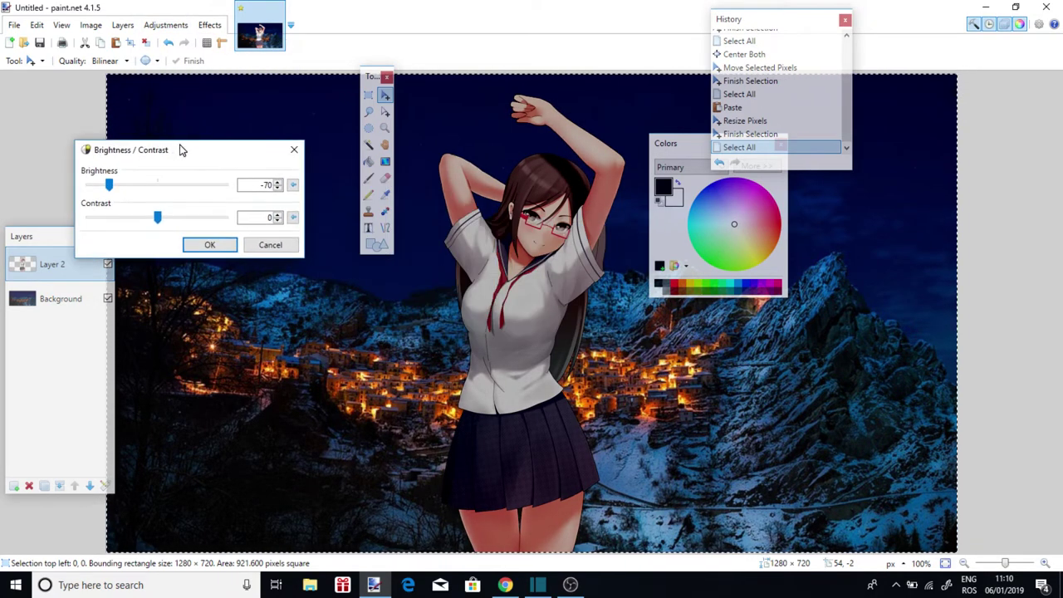
pyautogui.moveTo(118, 188); pyautogui.dragTo(128, 187)
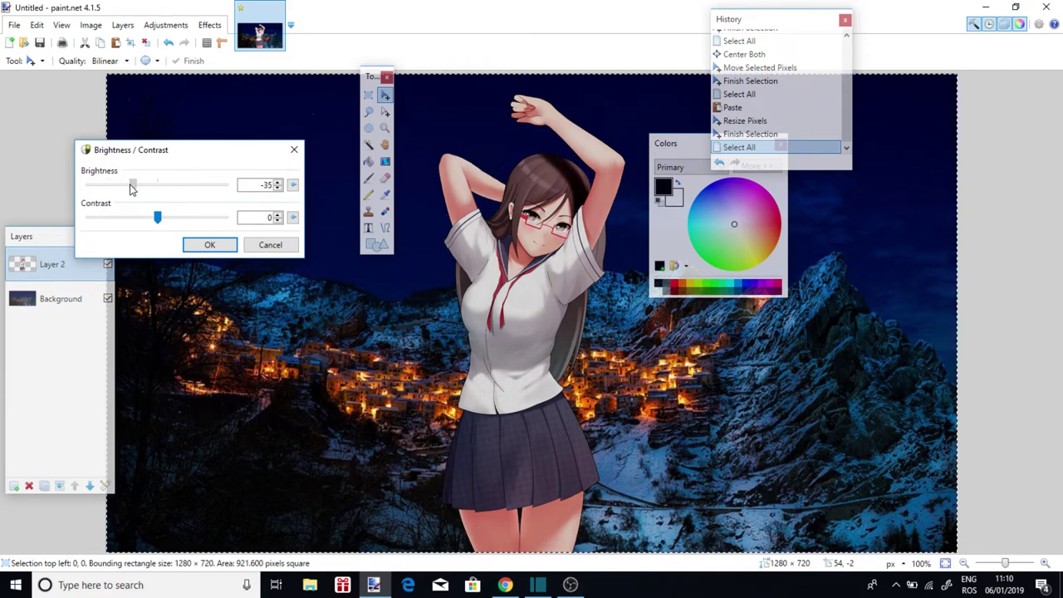
pyautogui.click(205, 244)
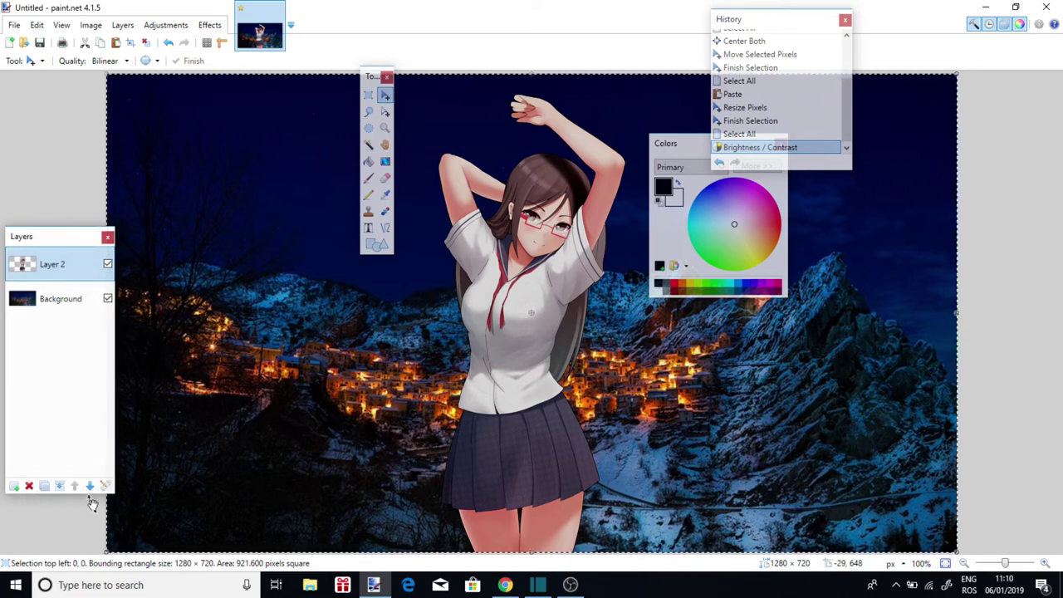
pyautogui.click(59, 486)
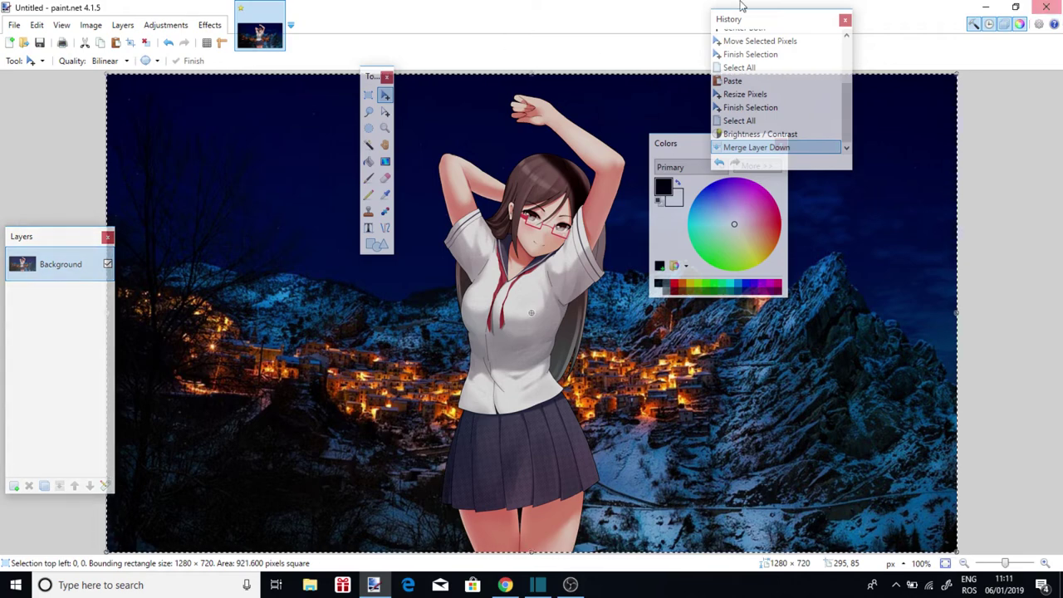
# Close the finished picture in paint.net, choose to save it, and select the Desktop as the save location.
pyautogui.click(1046, 7)
pyautogui.click(454, 314)
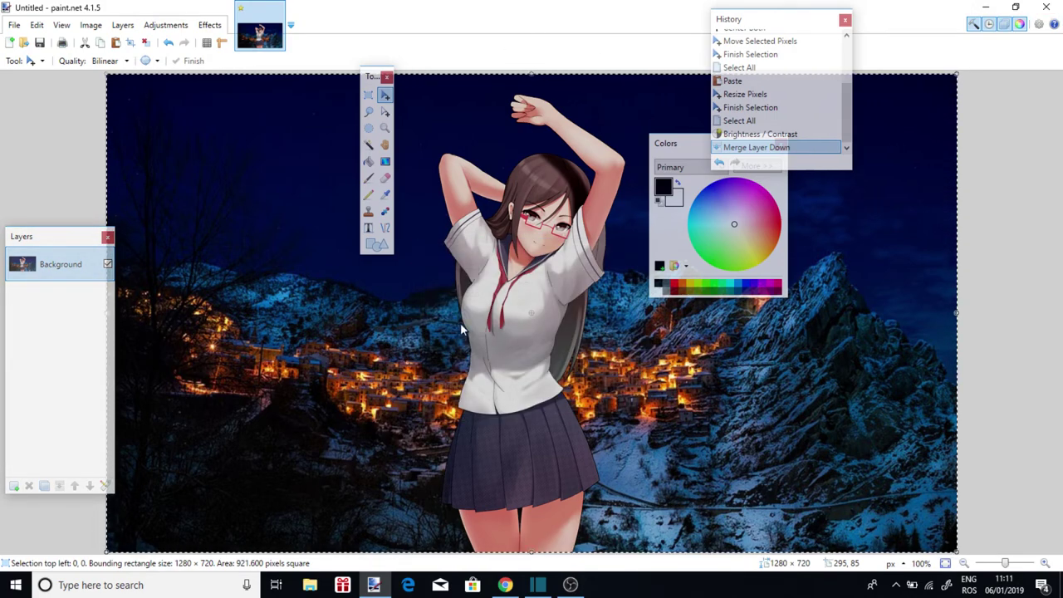
pyautogui.scroll(1, 74, 128)
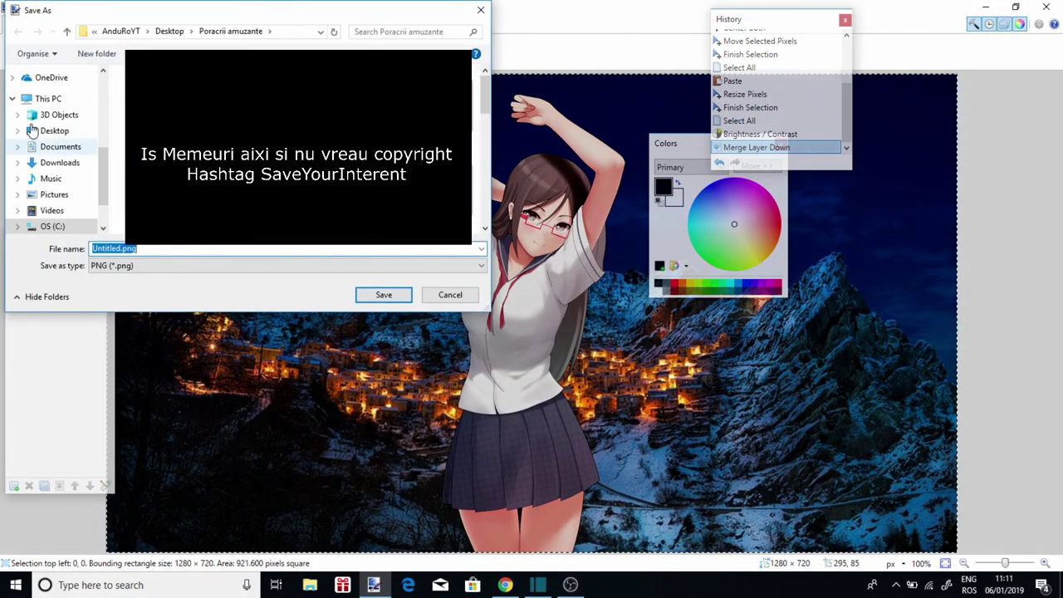
pyautogui.click(51, 210)
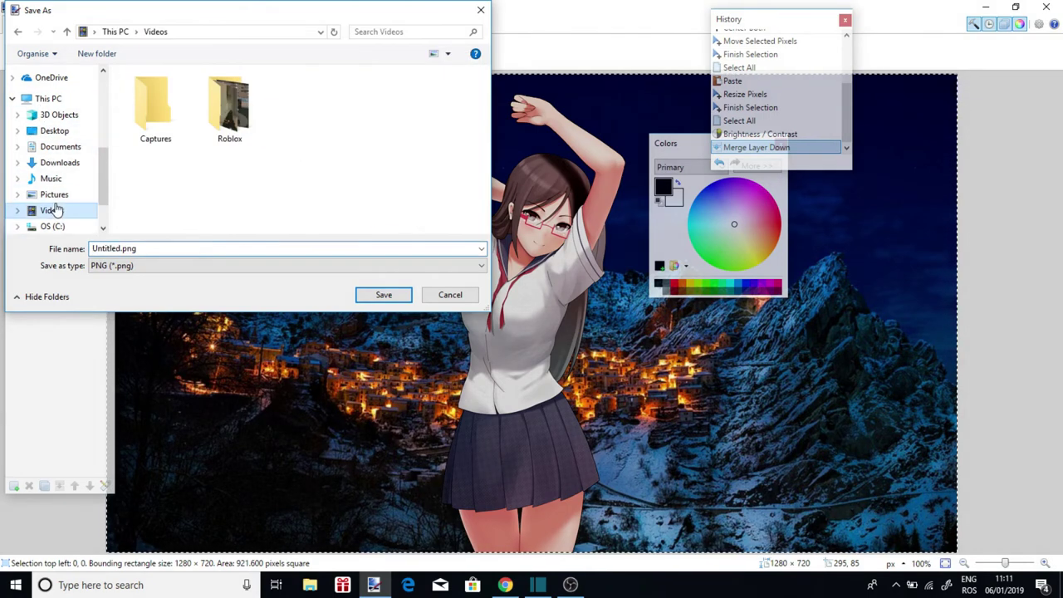
pyautogui.scroll(3, 58, 162)
pyautogui.scroll(8, 58, 166)
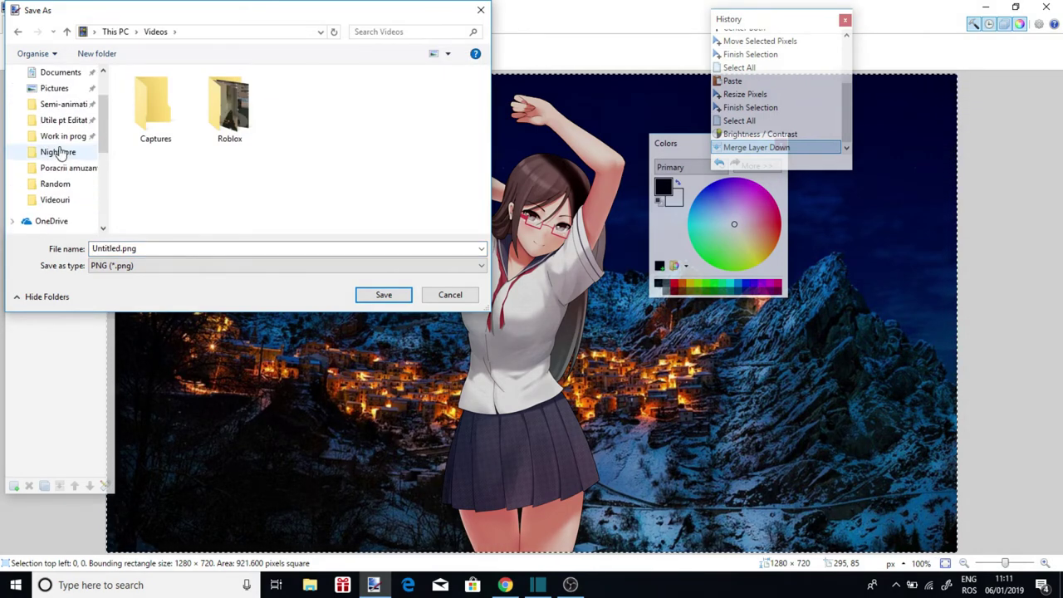
pyautogui.click(52, 98)
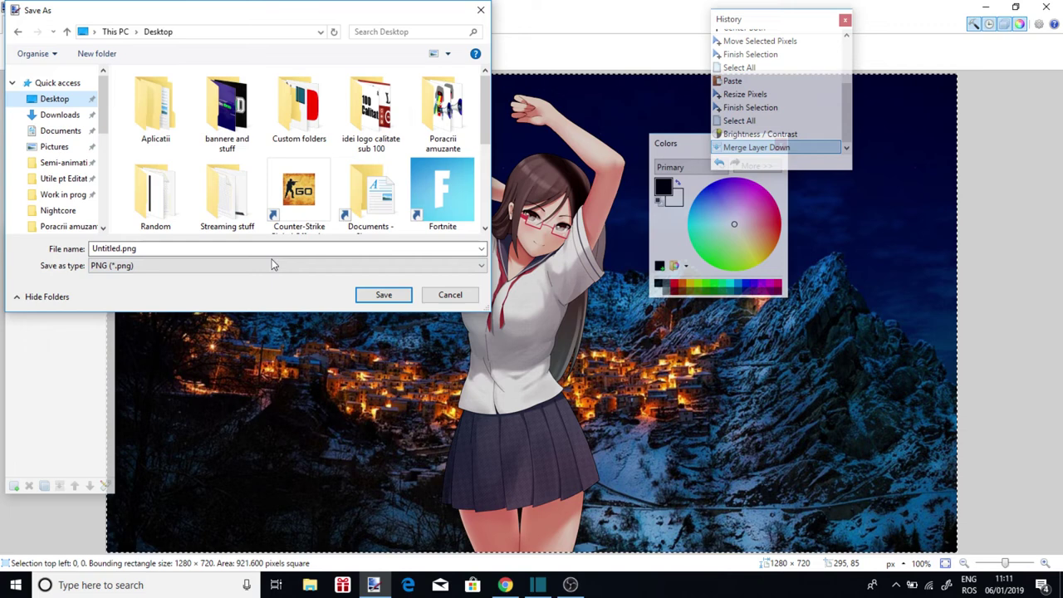
# Name the picture Nightcore and save it as a PNG with auto-detected bit depth.
pyautogui.doubleClick(231, 249)
pyautogui.press('BackSpace')
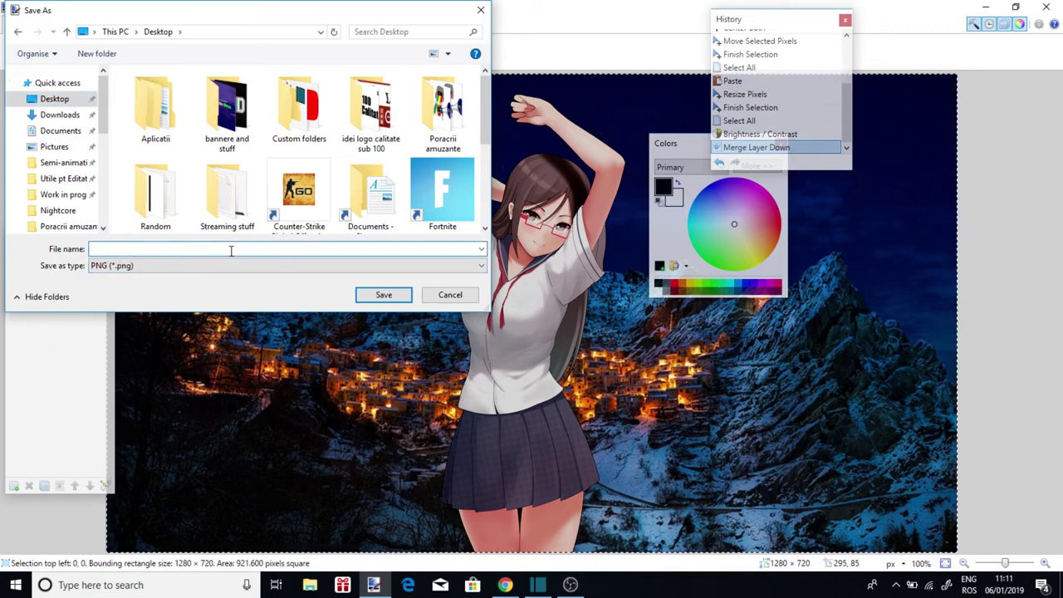
pyautogui.write('N')
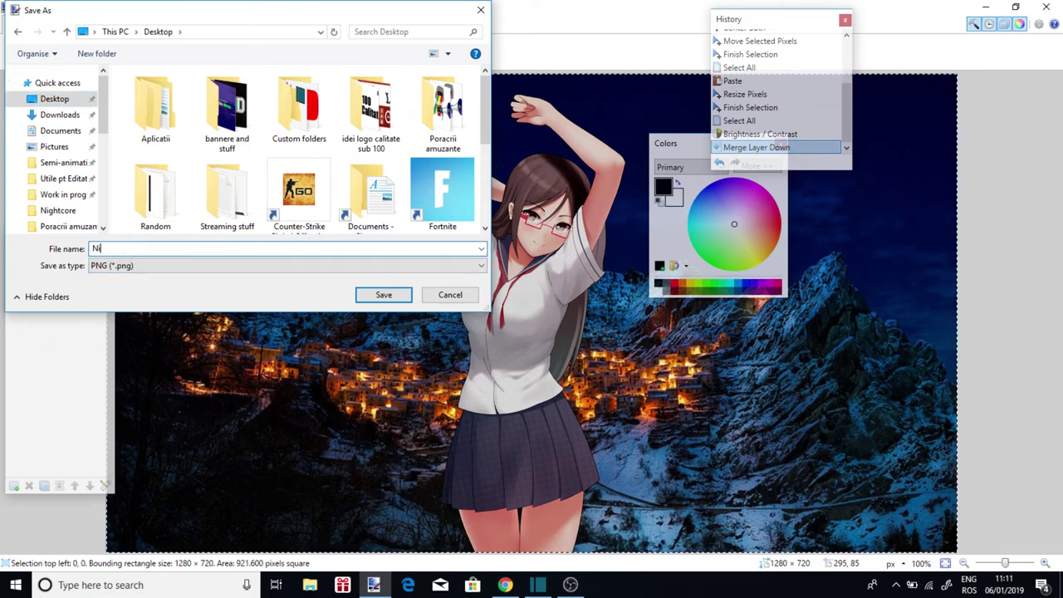
pyautogui.write('ightcore')
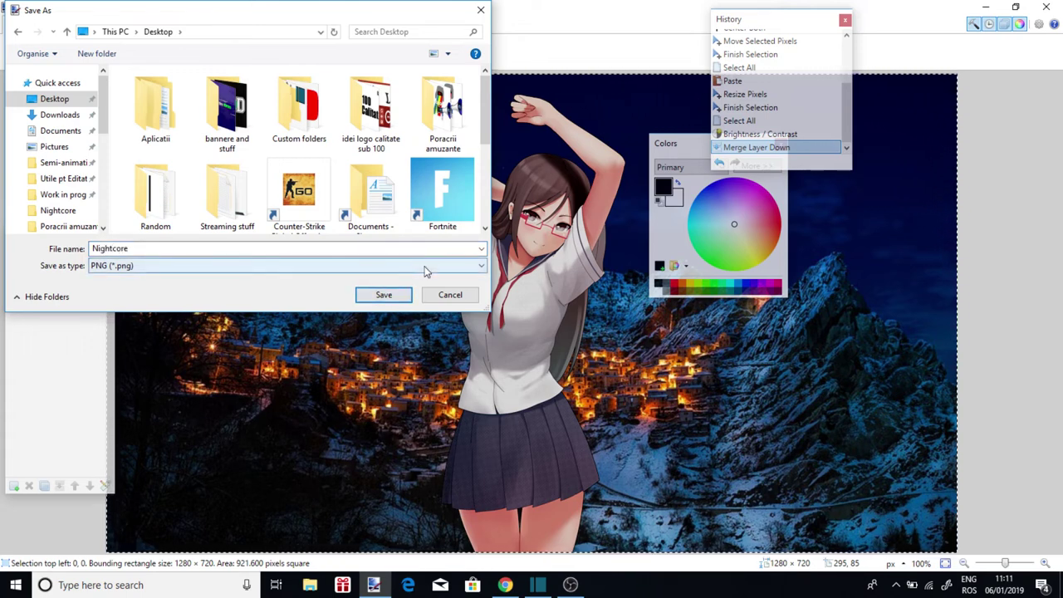
pyautogui.click(379, 296)
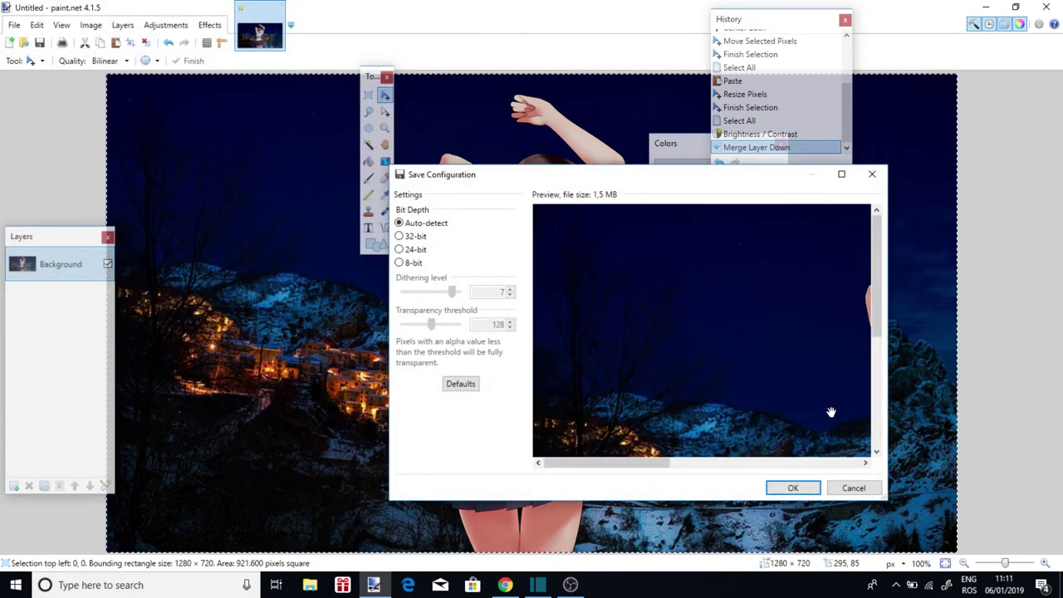
pyautogui.click(793, 488)
# Minimise Shotcut and close the Chrome window showing Pixabay to reach the desktop.
pyautogui.hotkey('alt', 'Tab')
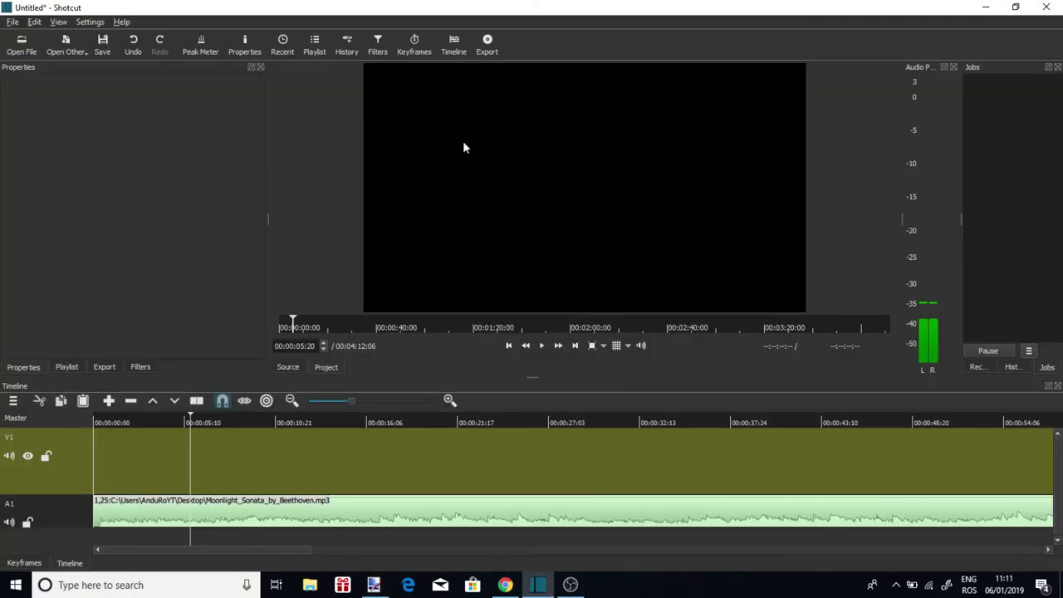
pyautogui.click(988, 7)
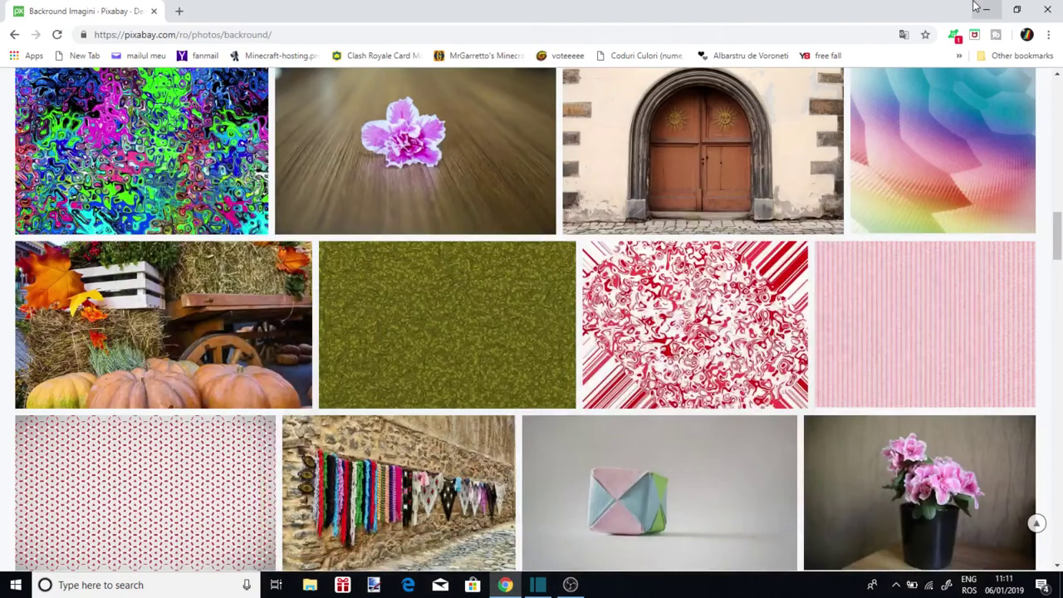
pyautogui.click(1052, 5)
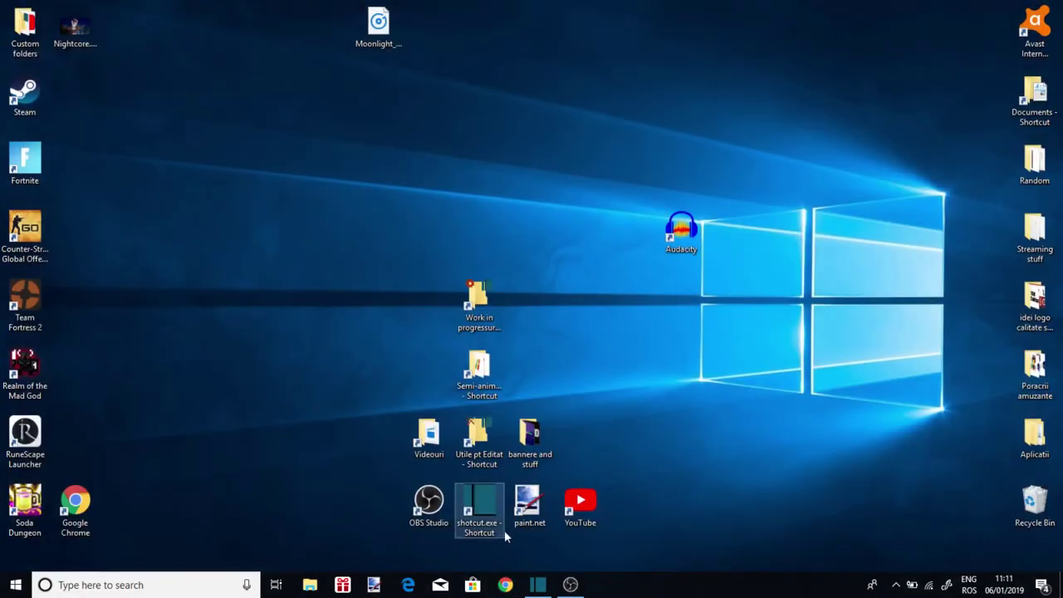
# Switch to Shotcut in a reduced window, load Nightcore.png from the desktop into its player, and maximise the window again.
pyautogui.click(538, 585)
pyautogui.click(1017, 6)
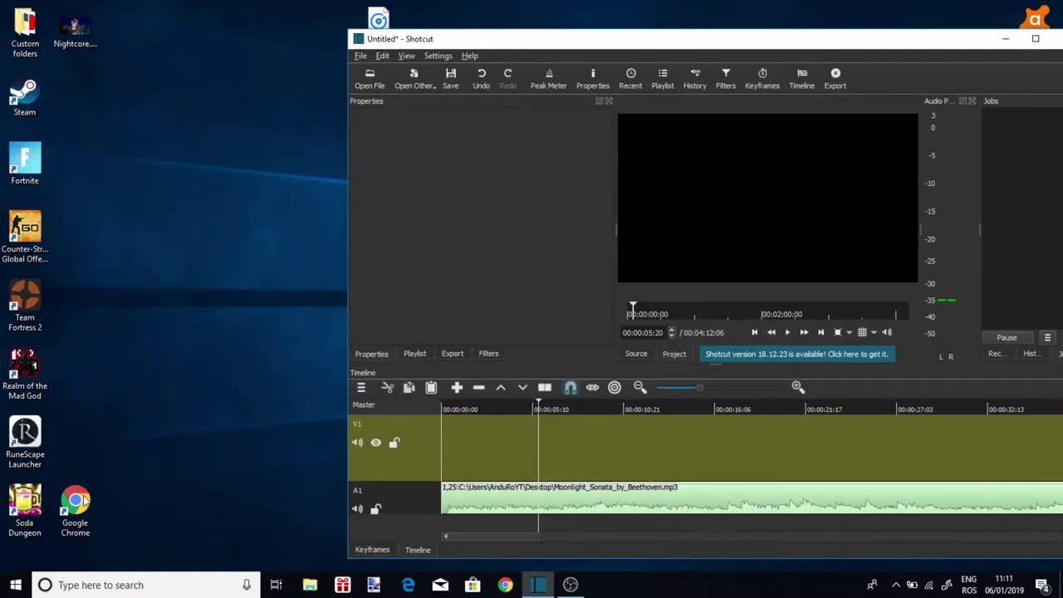
pyautogui.moveTo(631, 51)
pyautogui.mouseDown()
pyautogui.moveTo(109, 273)
pyautogui.moveTo(627, 36)
pyautogui.mouseUp()
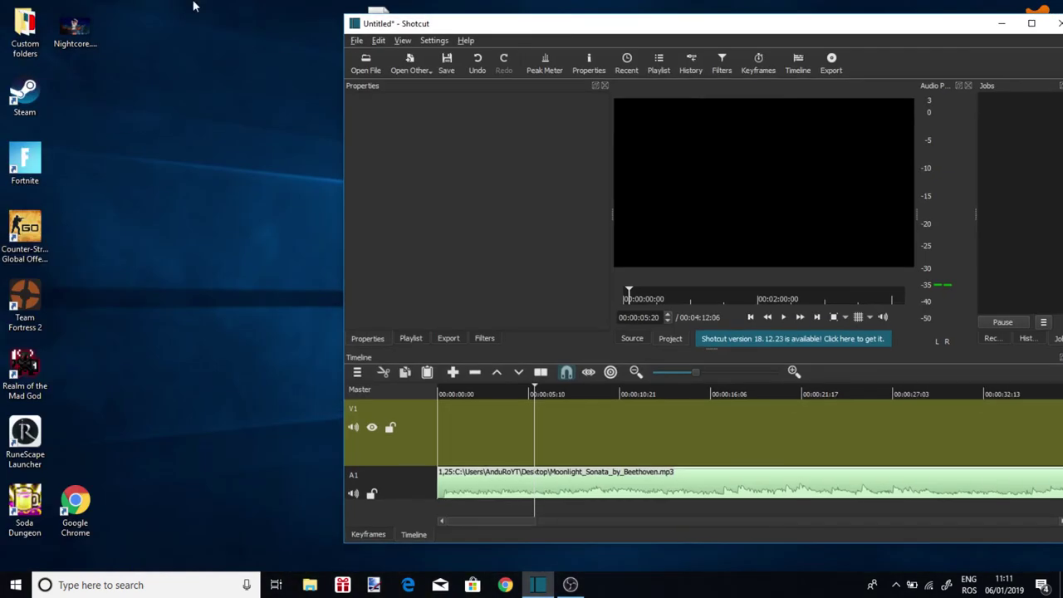
pyautogui.moveTo(75, 29); pyautogui.dragTo(752, 253)
pyautogui.click(1031, 24)
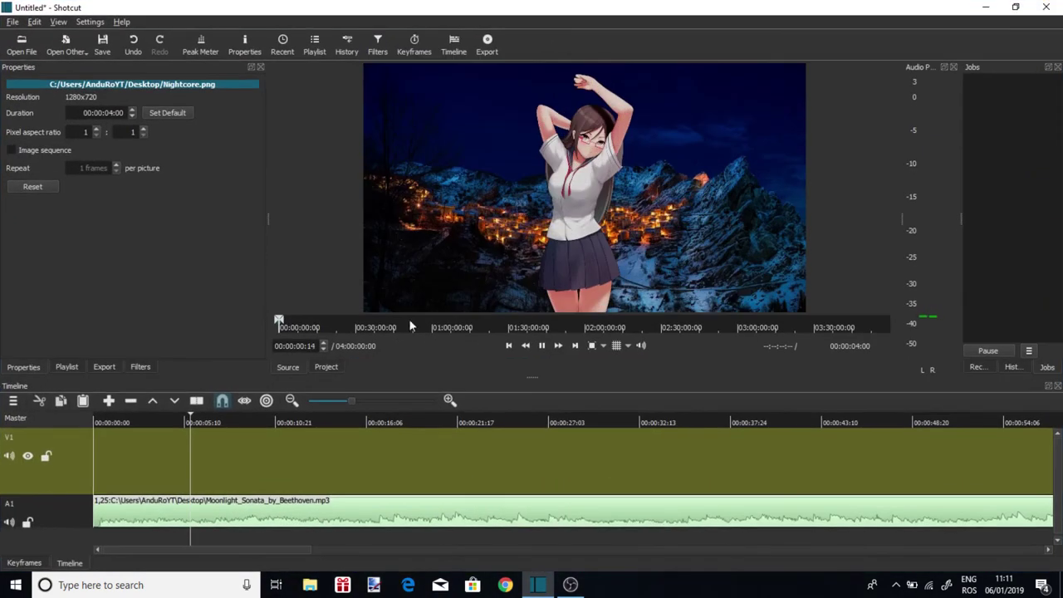
# Place Nightcore.png at the start of video track V1 and lengthen the clip to about 24 seconds.
pyautogui.moveTo(411, 309); pyautogui.dragTo(98, 469)
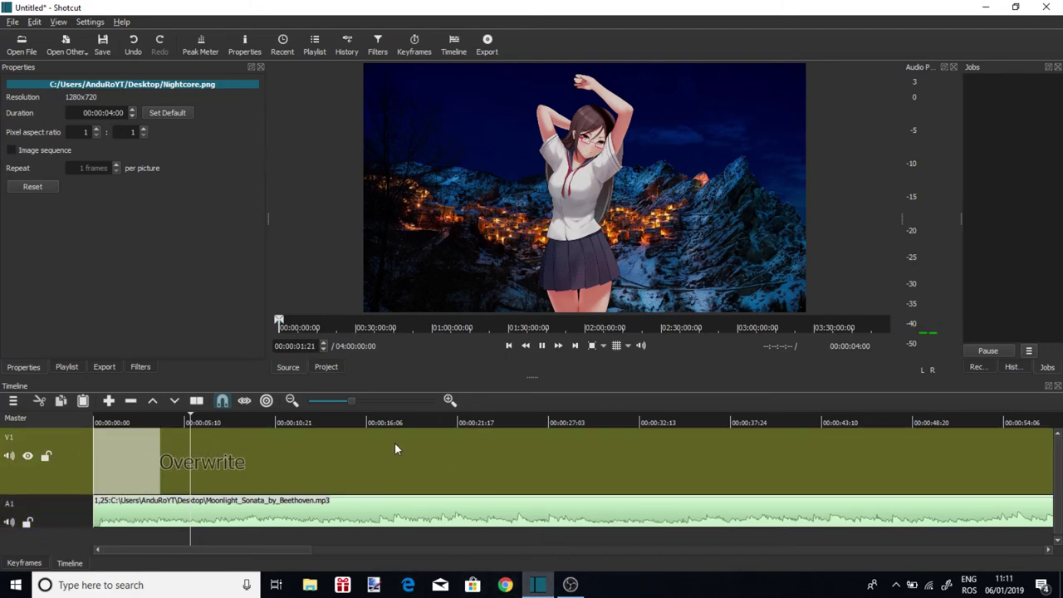
pyautogui.click(328, 399)
pyautogui.click(341, 401)
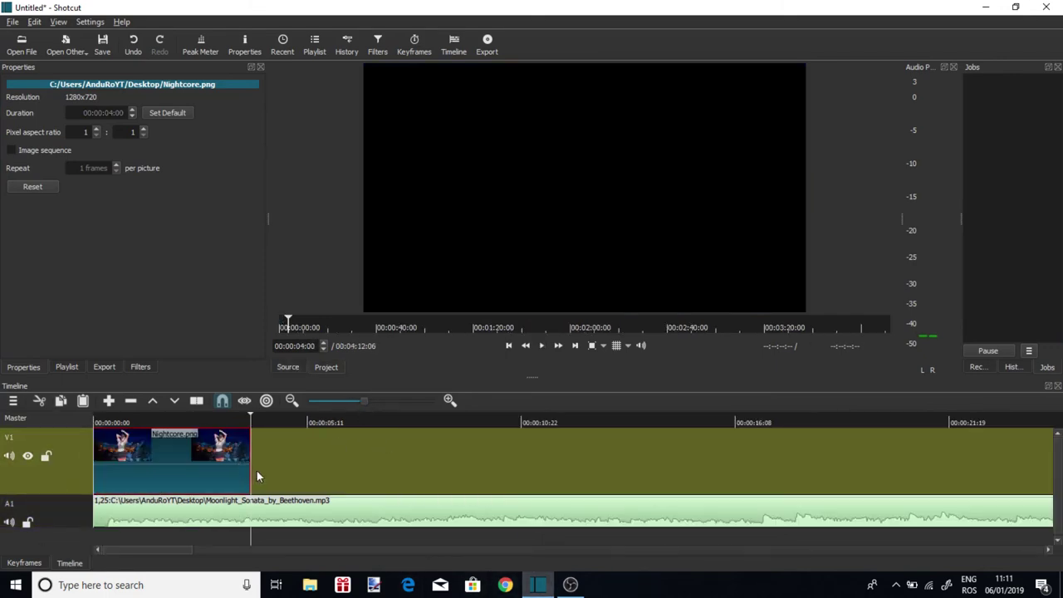
pyautogui.moveTo(249, 467); pyautogui.dragTo(1036, 467)
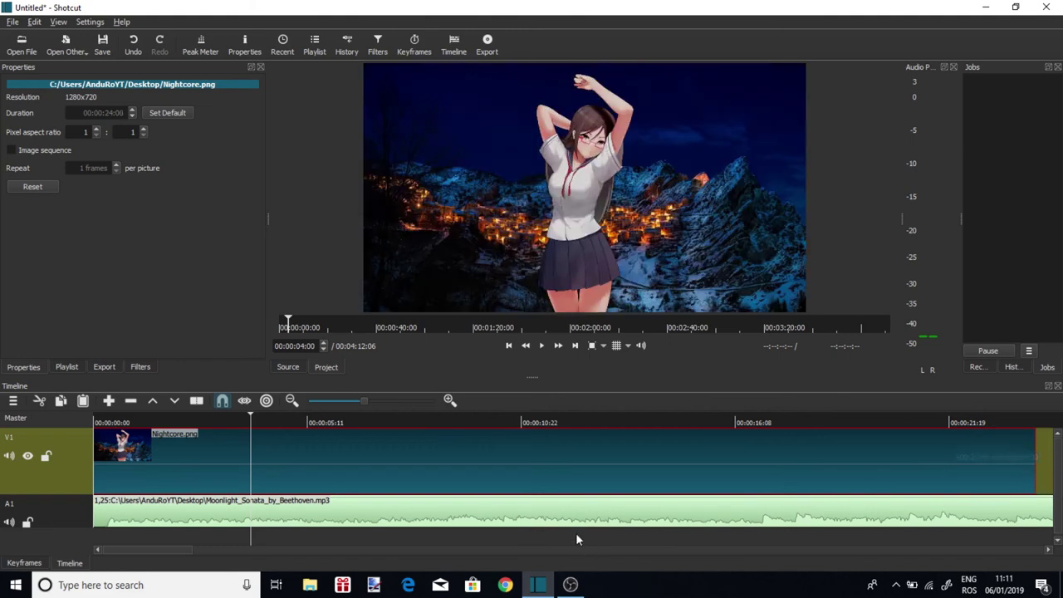
# Extend the picture clip on V1 to about 1 minute 16 seconds.
pyautogui.click(349, 399)
pyautogui.moveTo(391, 466); pyautogui.dragTo(951, 505)
pyautogui.click(378, 544)
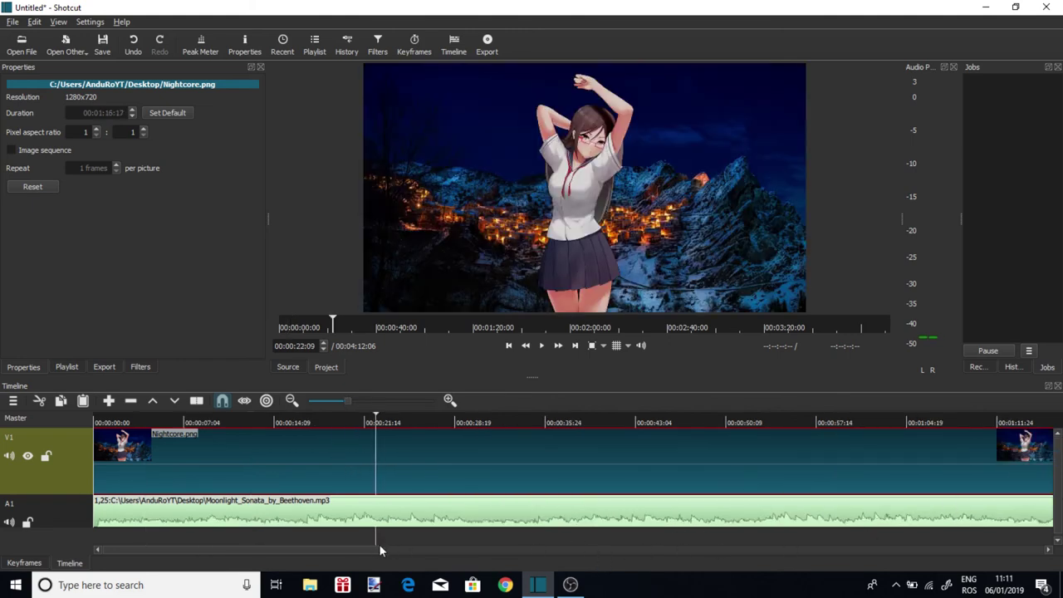
# Extend the end of the Nightcore.png clip on V1 to about 2 minutes 25 seconds.
pyautogui.moveTo(362, 548); pyautogui.dragTo(613, 554)
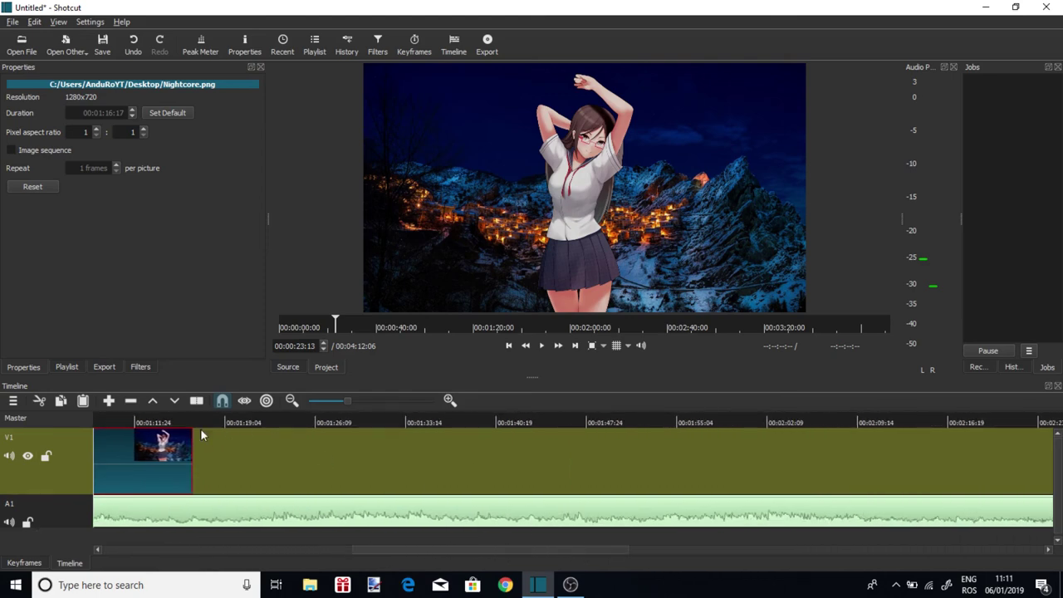
pyautogui.moveTo(190, 458); pyautogui.dragTo(818, 459)
pyautogui.moveTo(649, 548); pyautogui.dragTo(475, 545)
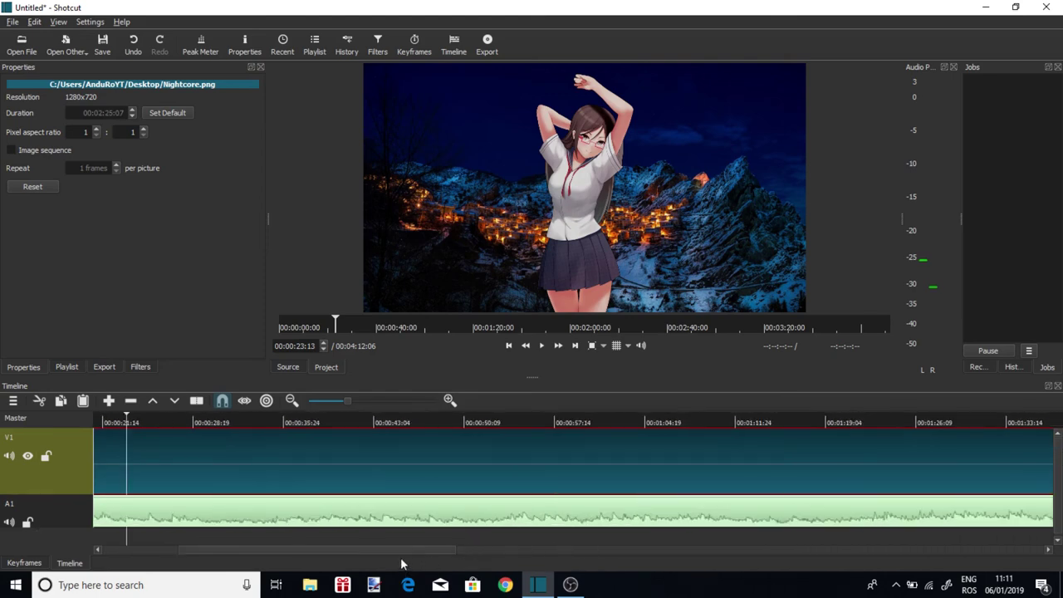
pyautogui.moveTo(411, 548); pyautogui.dragTo(822, 515)
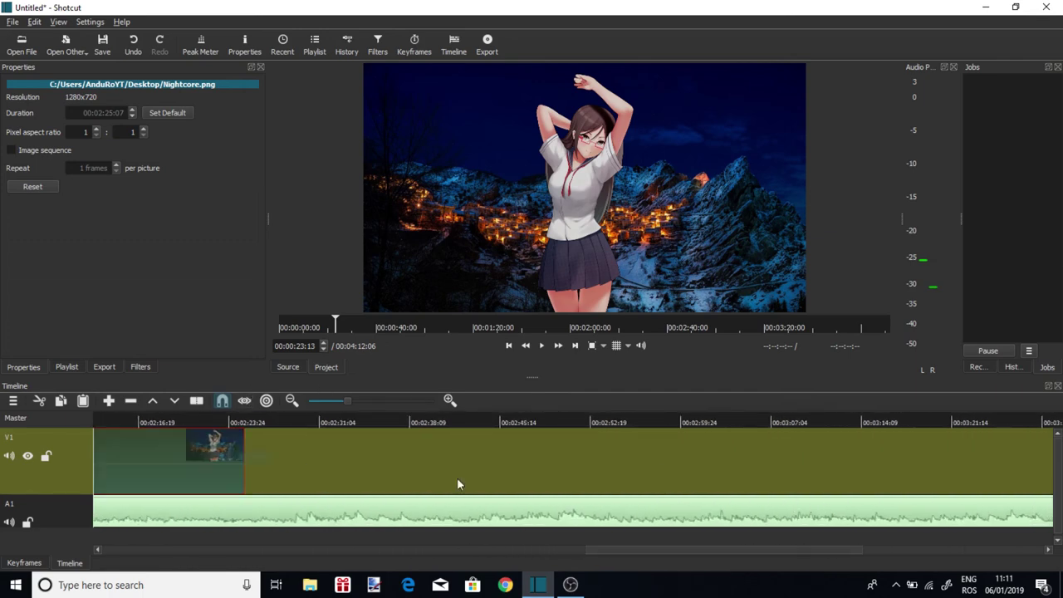
pyautogui.click(457, 481)
# Stretch the picture clip on V1 to the end of the Moonlight Sonata audio and preview the project.
pyautogui.moveTo(355, 401); pyautogui.dragTo(339, 402)
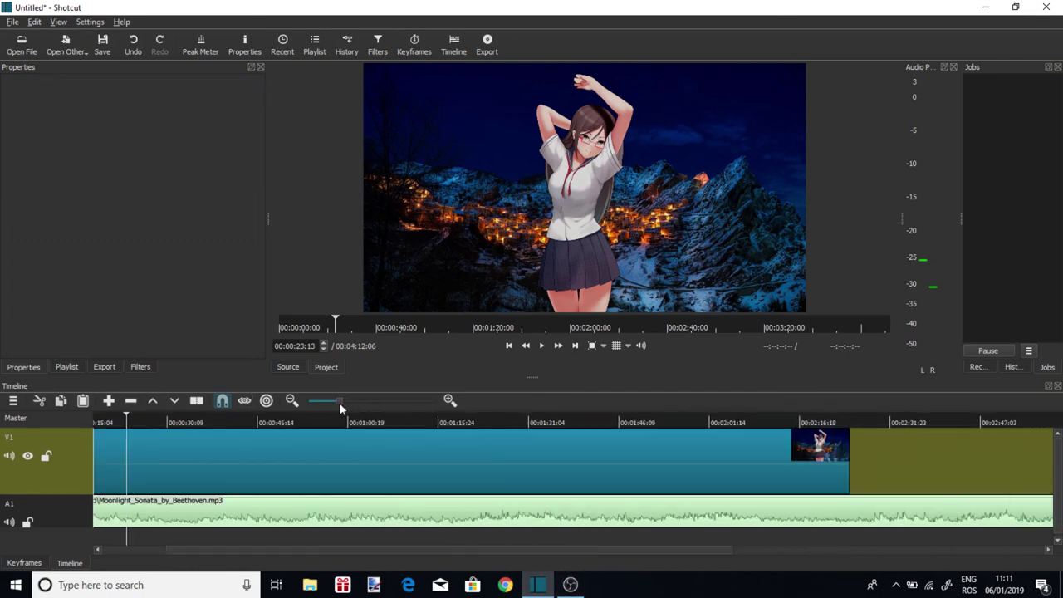
pyautogui.hscroll(10, 423, 550)
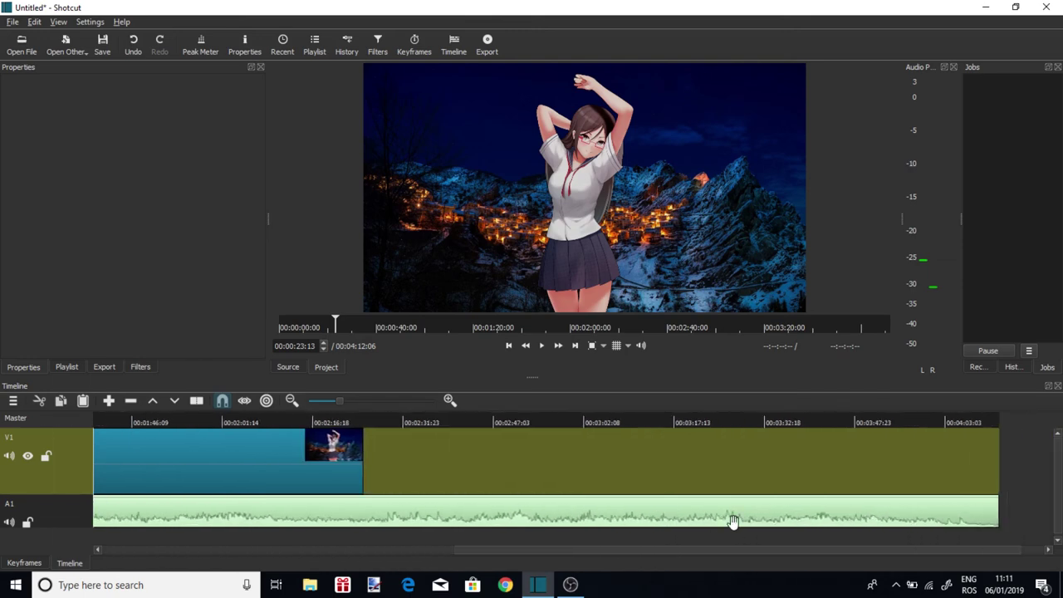
pyautogui.moveTo(323, 467); pyautogui.dragTo(973, 491)
pyautogui.click(541, 345)
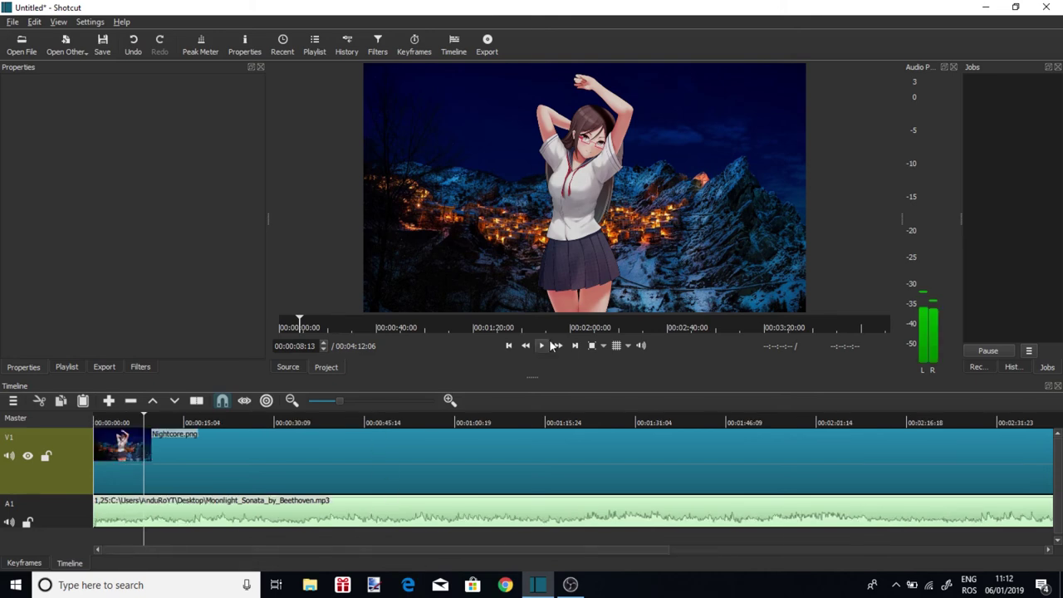